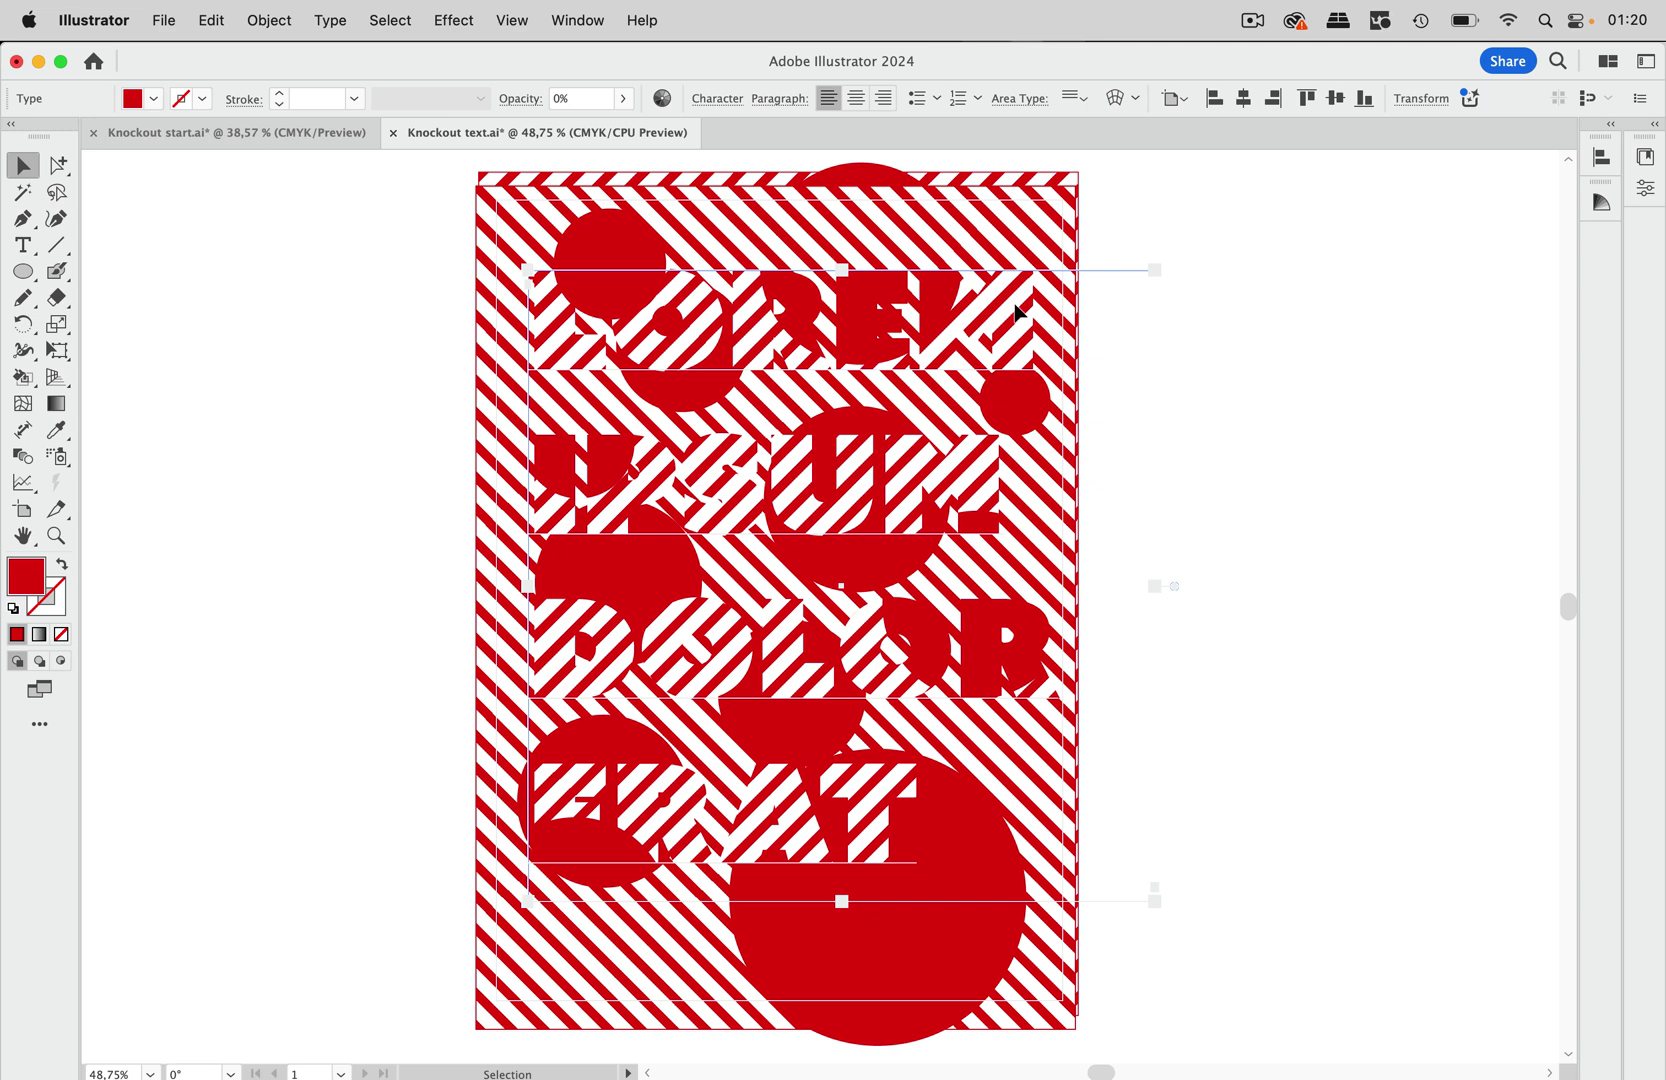
Drag the top-left red circle and the large bottom red circle slightly to show they still move.
mouse_move(647, 253)
left_mouse_down()
mouse_move(630, 232)
mouse_move(645, 255)
left_mouse_up()
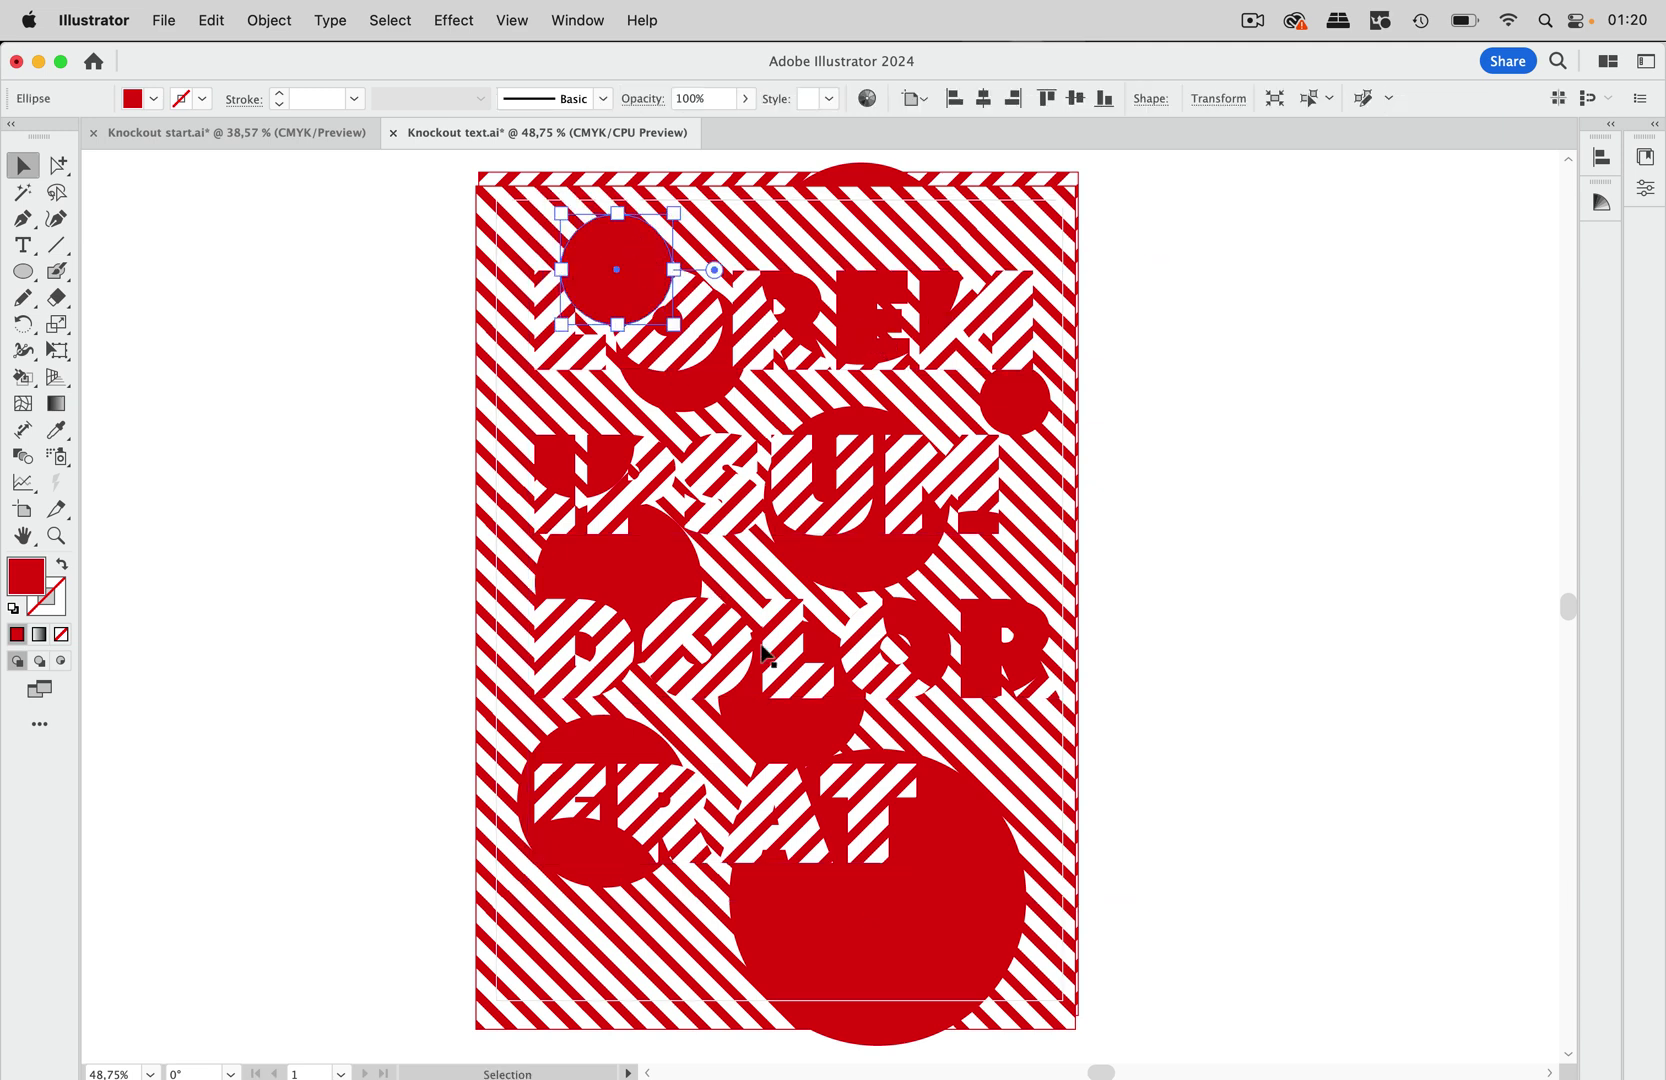
mouse_move(908, 1030)
left_mouse_down()
mouse_move(974, 985)
mouse_move(883, 1020)
left_mouse_up()
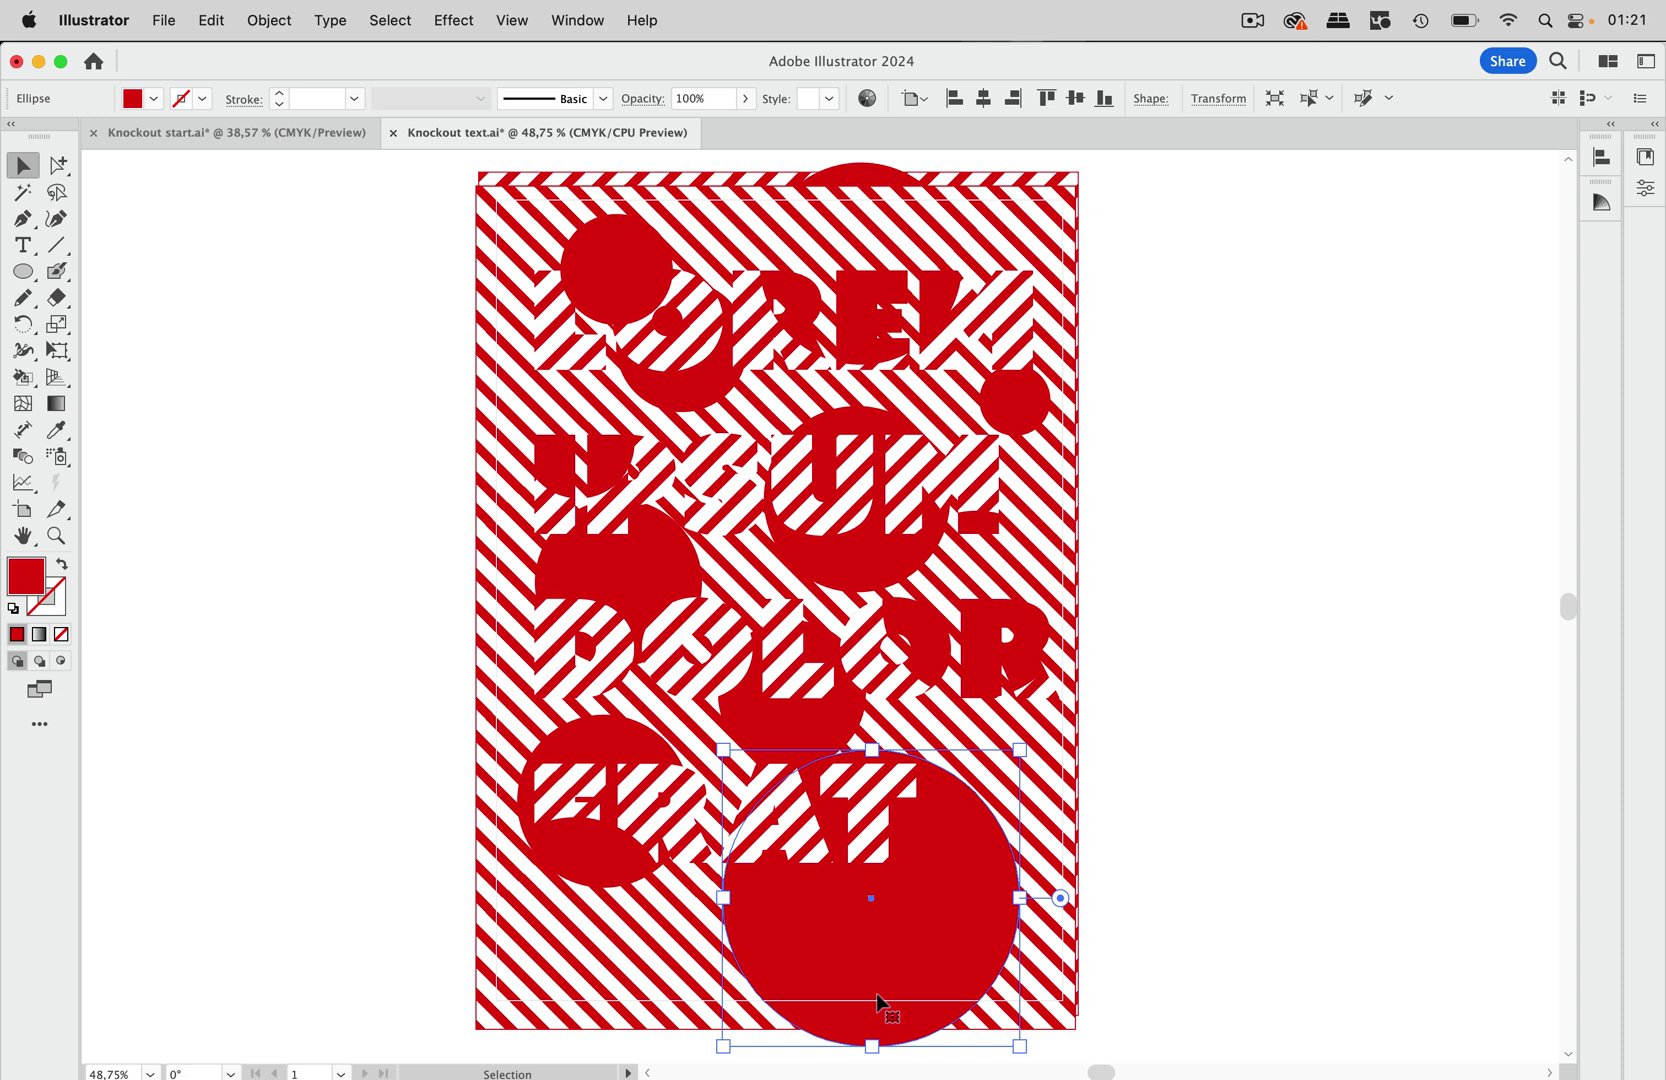
Switch to Knockout start.ai, show the Layers panel, and select the Lorem ipsum text row.
left_click(218, 143)
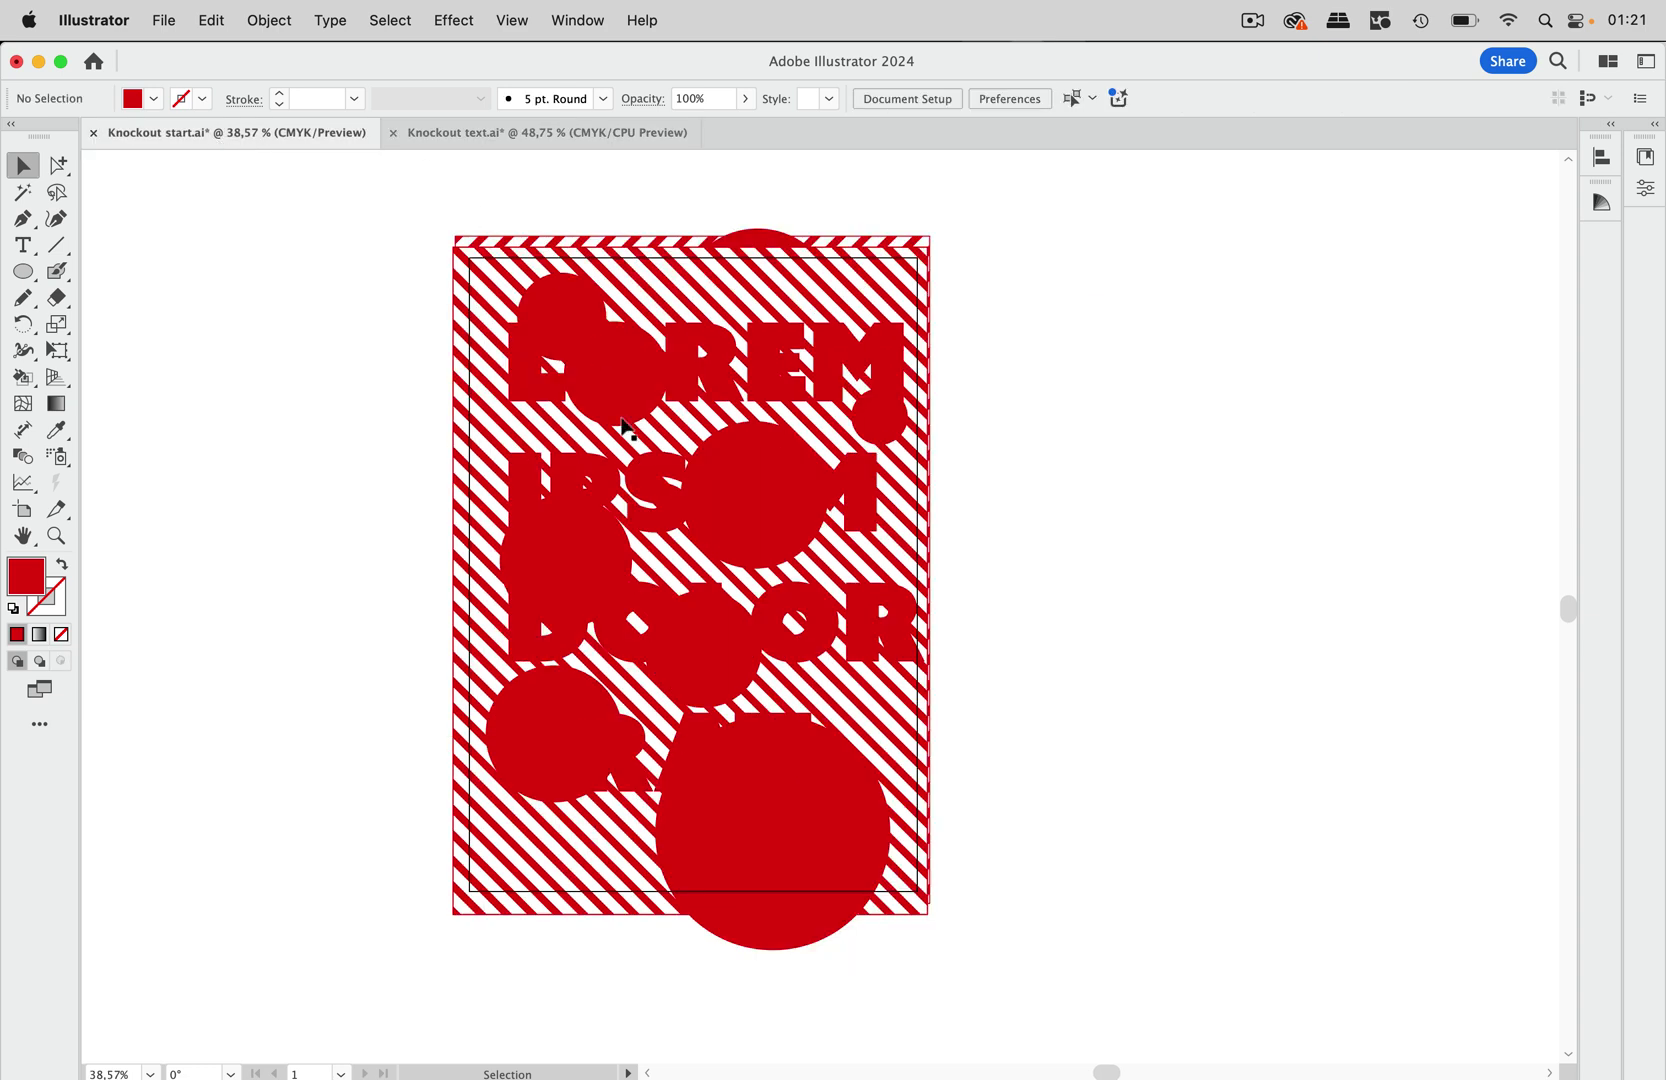
left_click(590, 21)
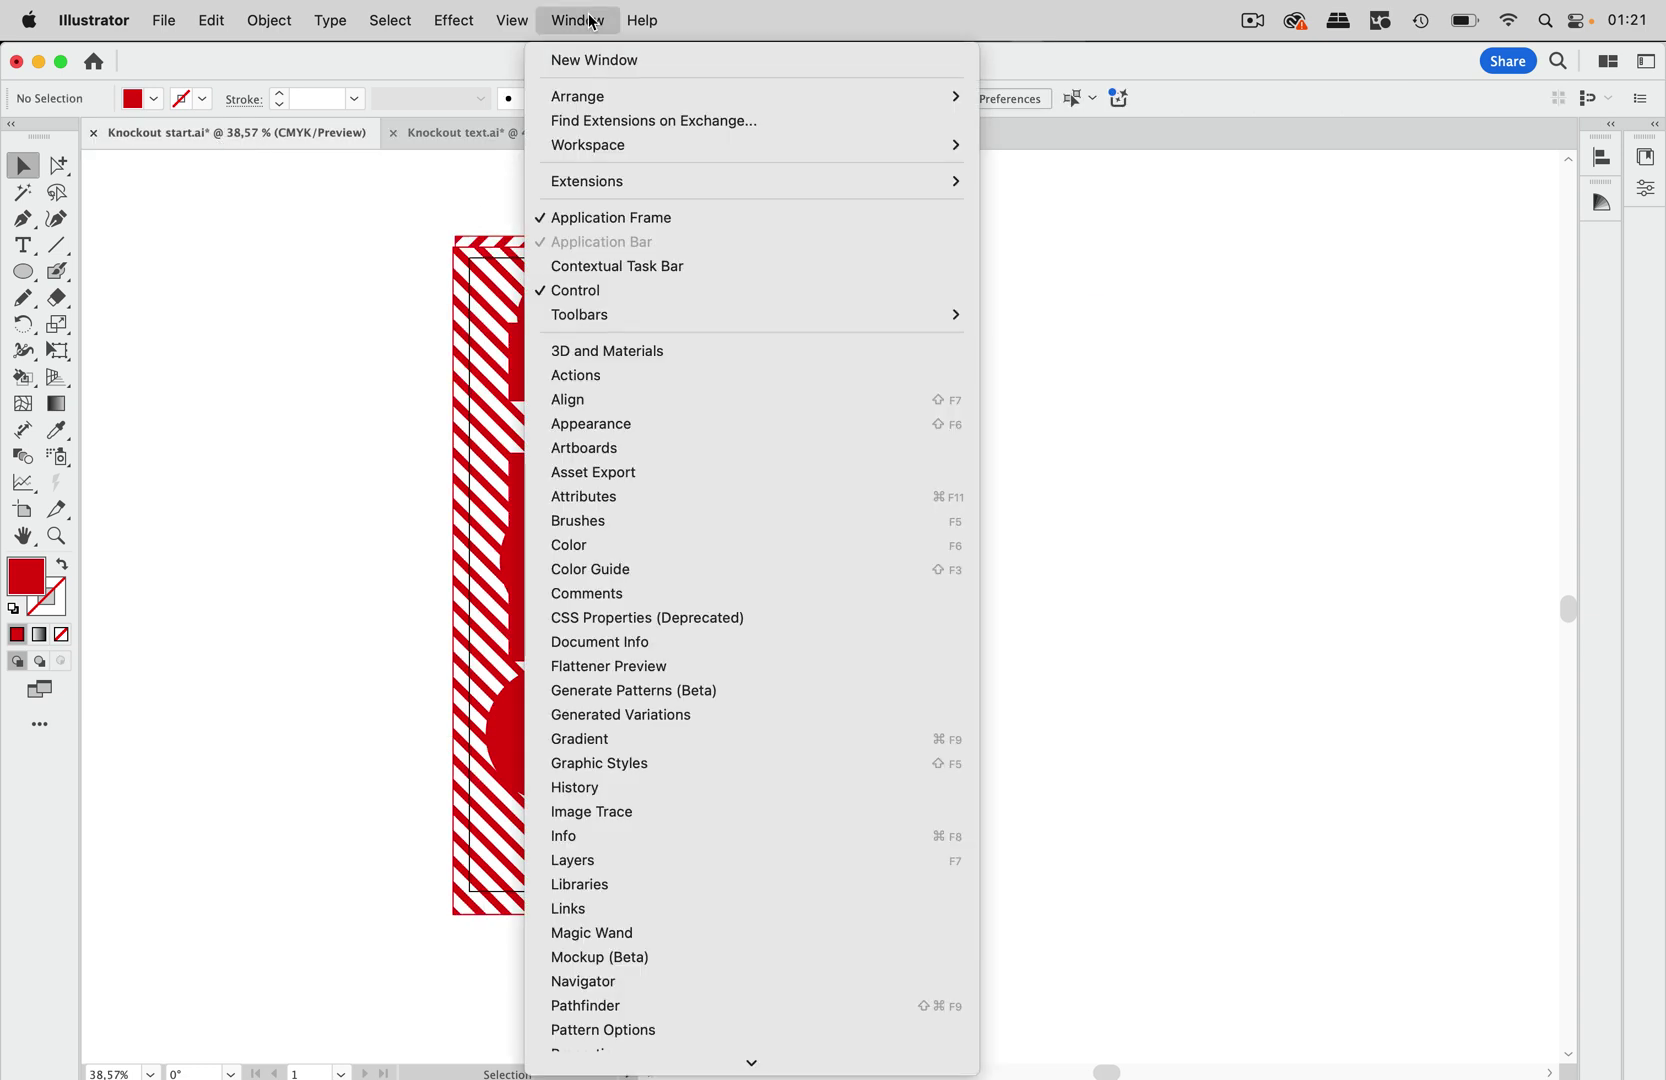
left_click(633, 870)
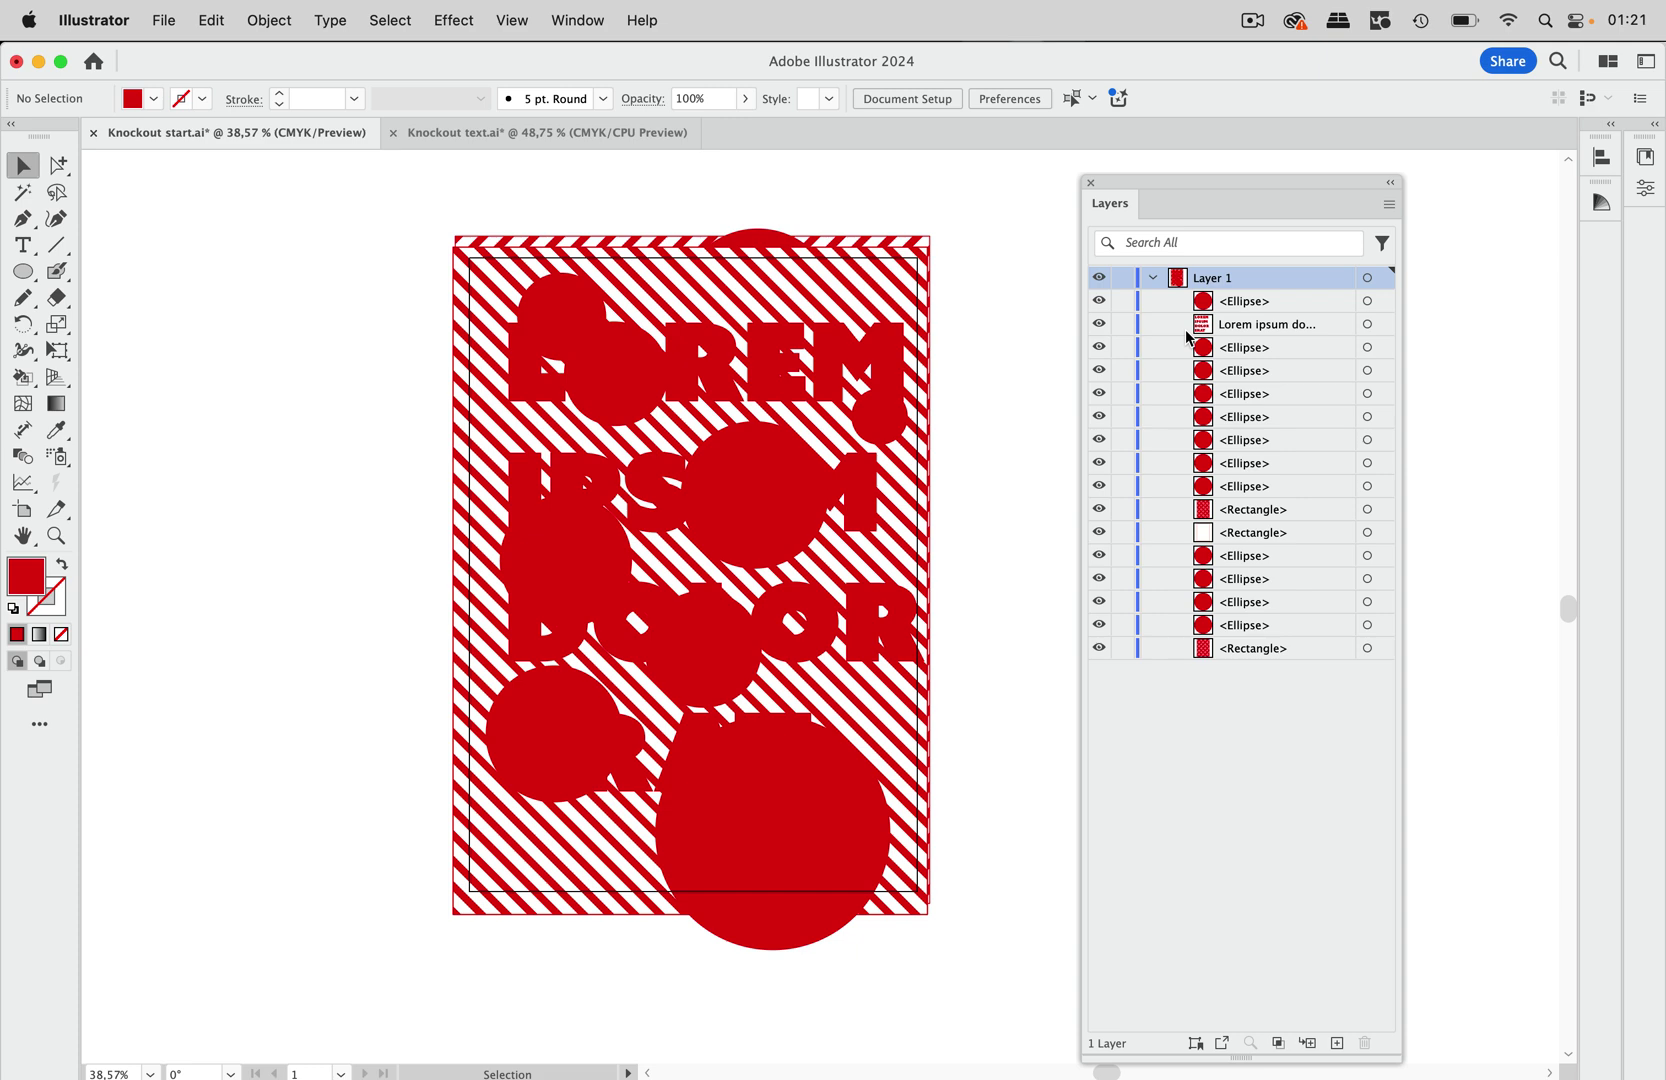
left_click(1322, 333)
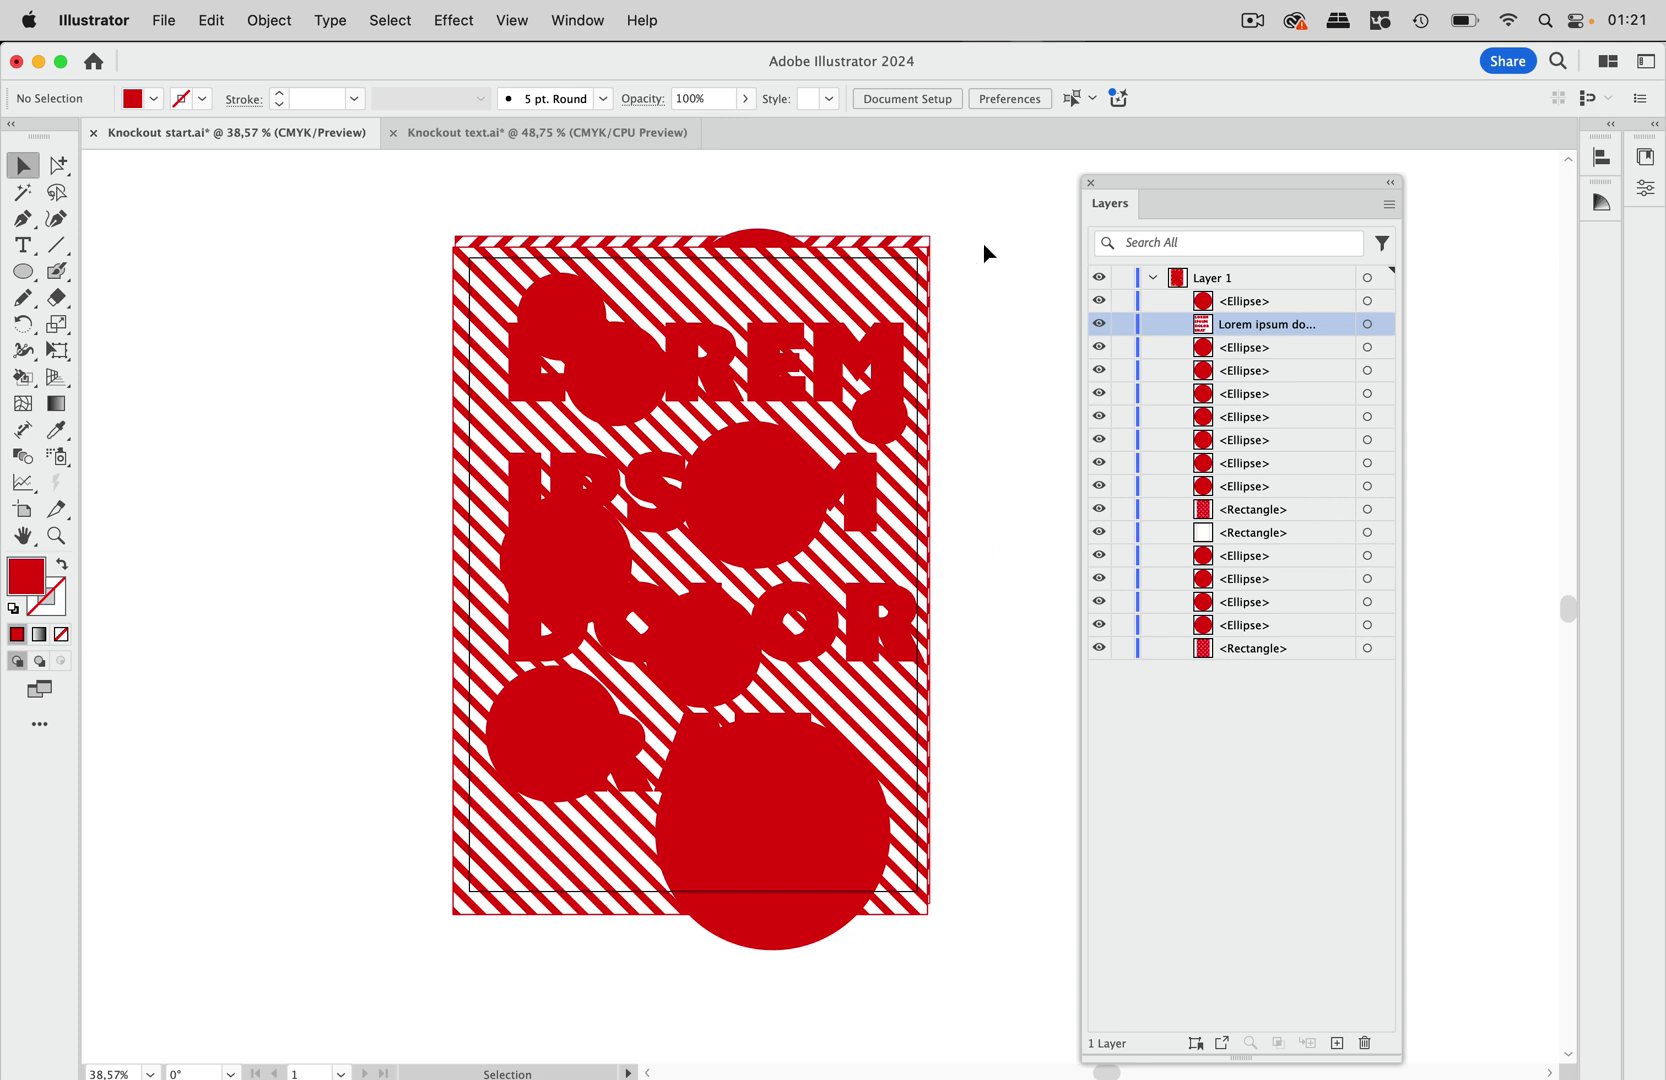
left_click_drag(897, 275, 824, 229)
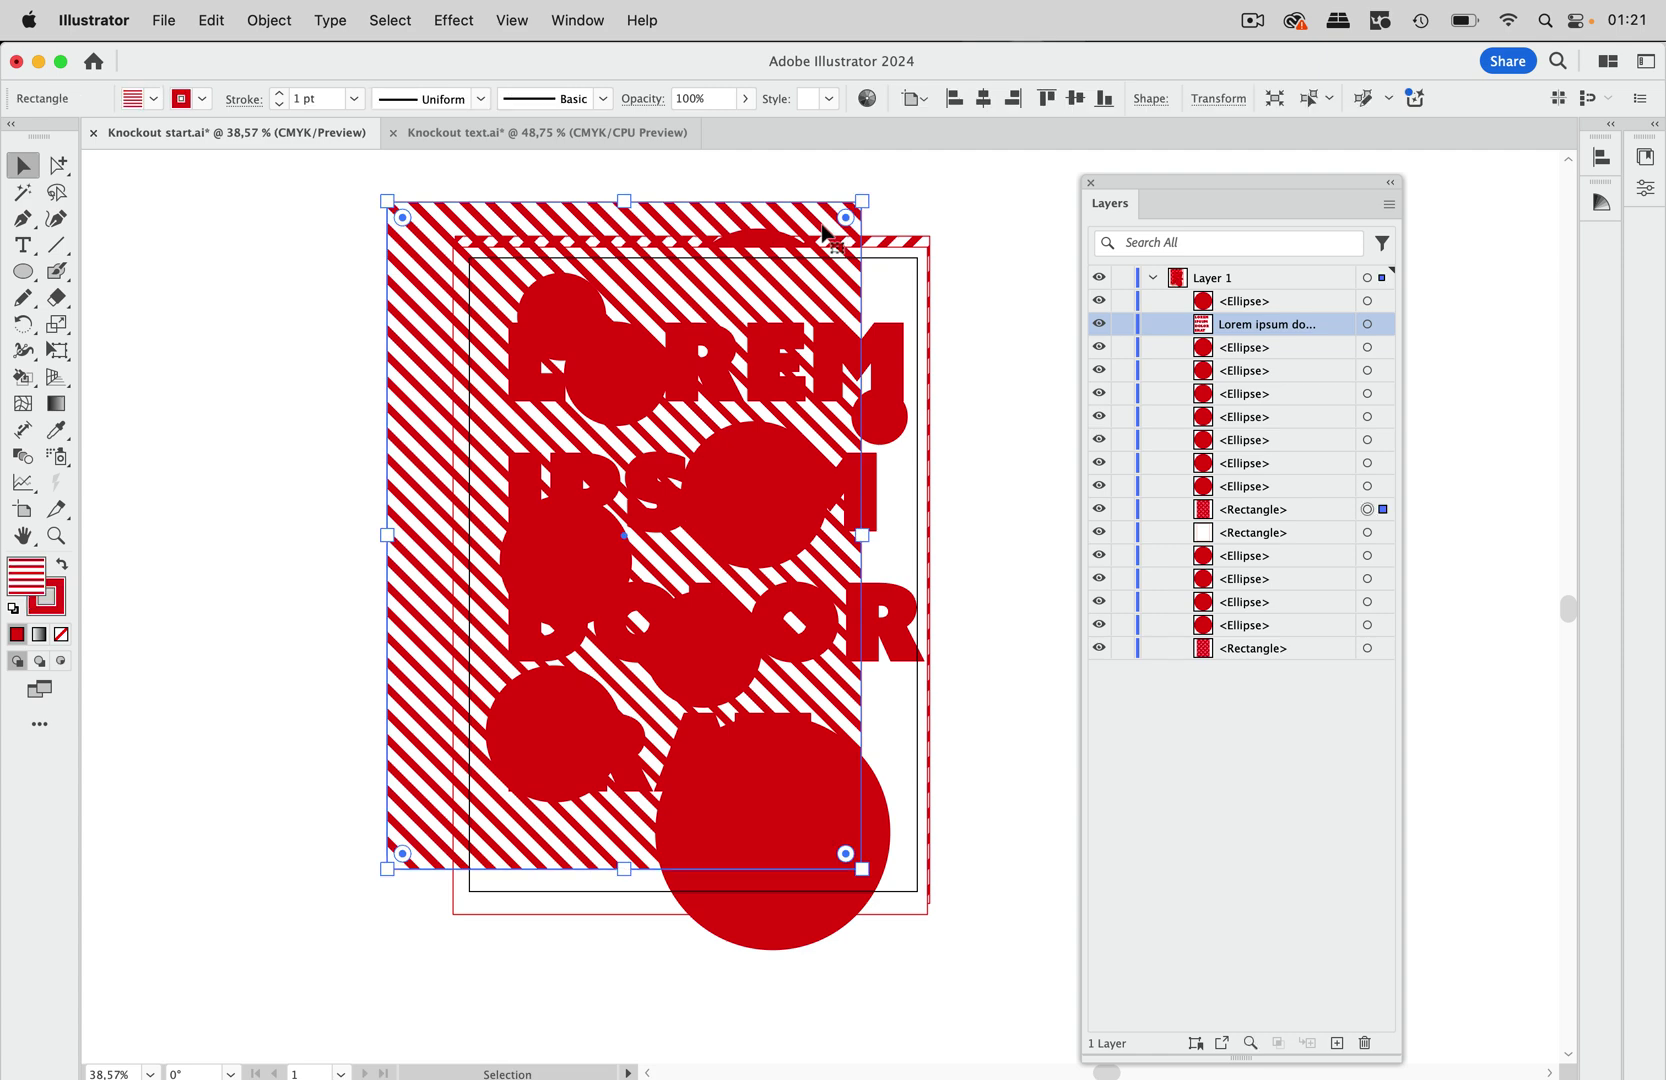
key("super+z")
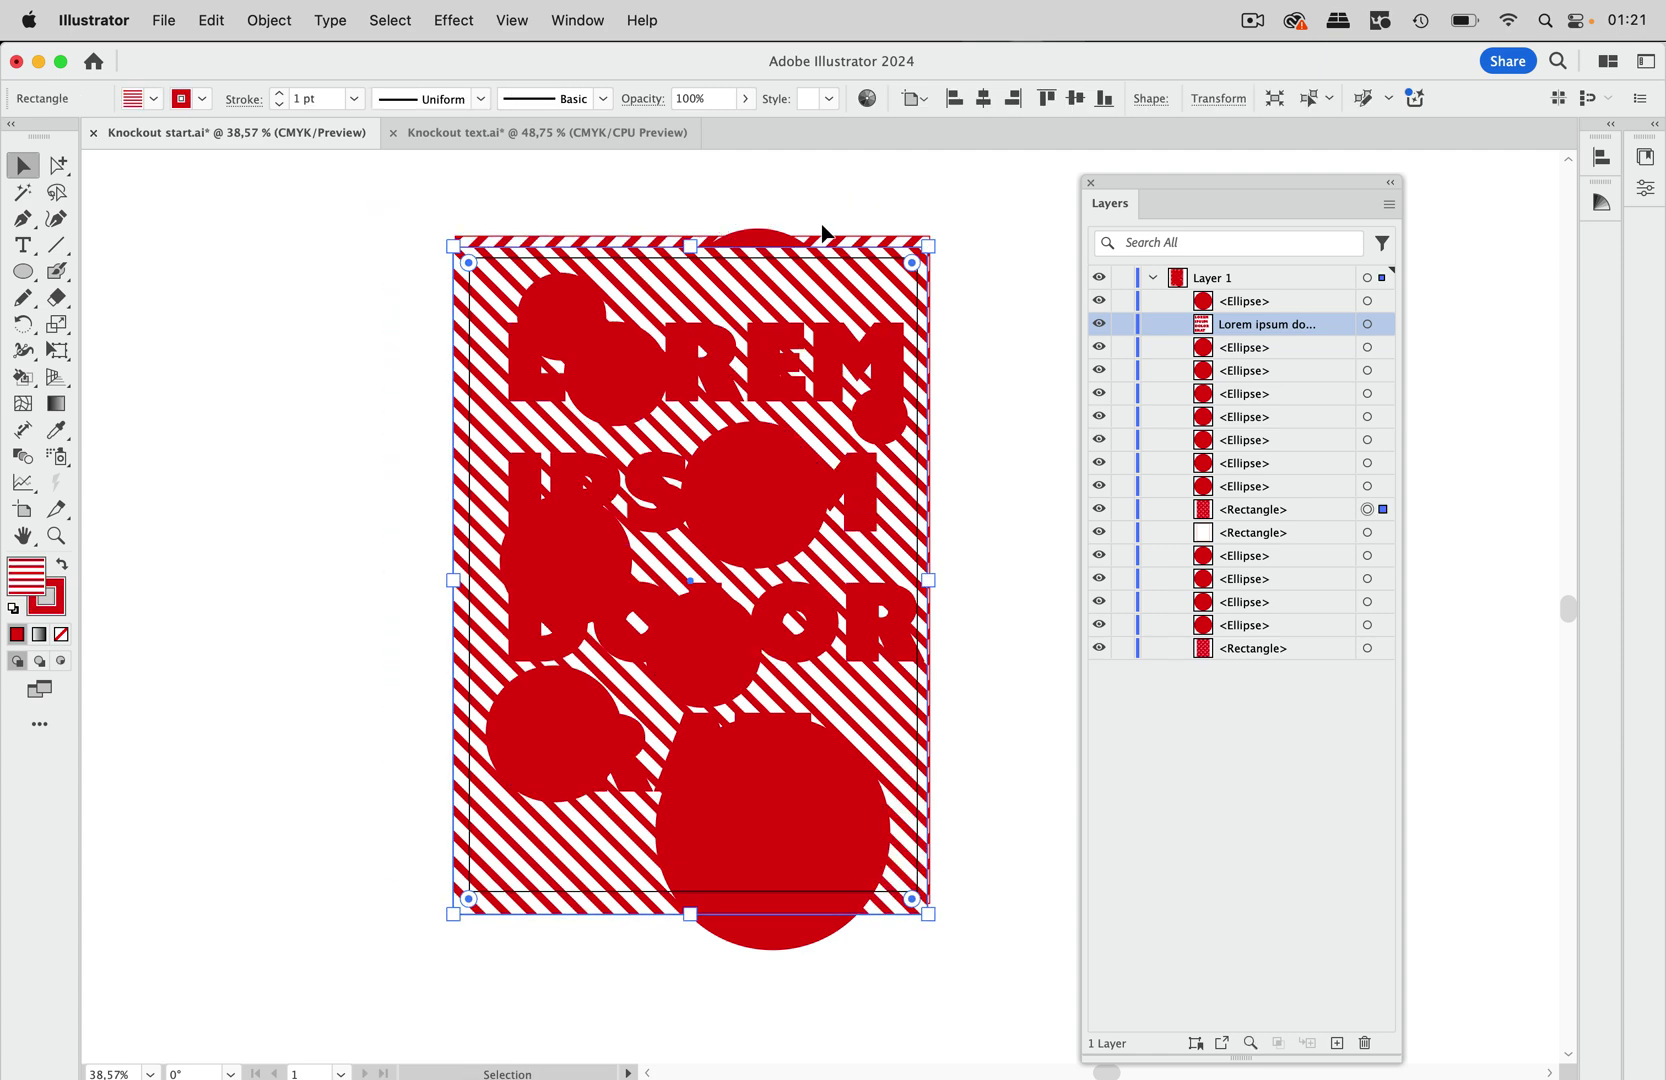
left_click(897, 244)
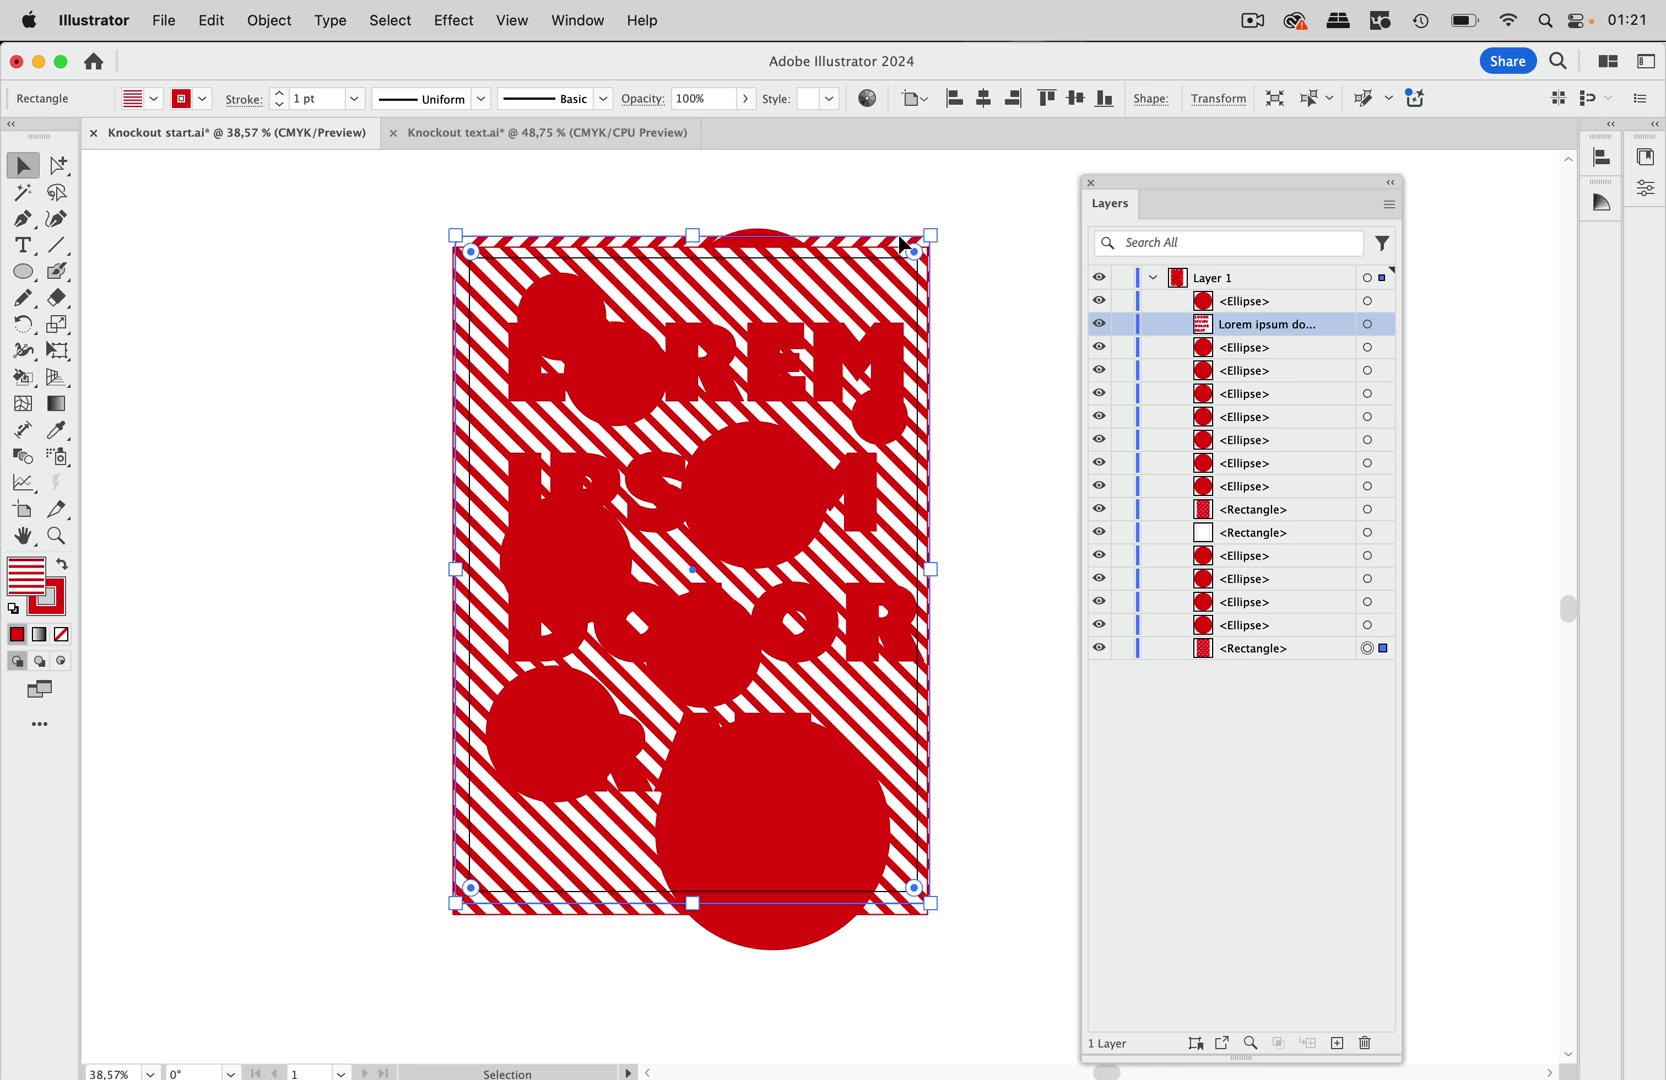
left_click_drag(900, 243, 1023, 193)
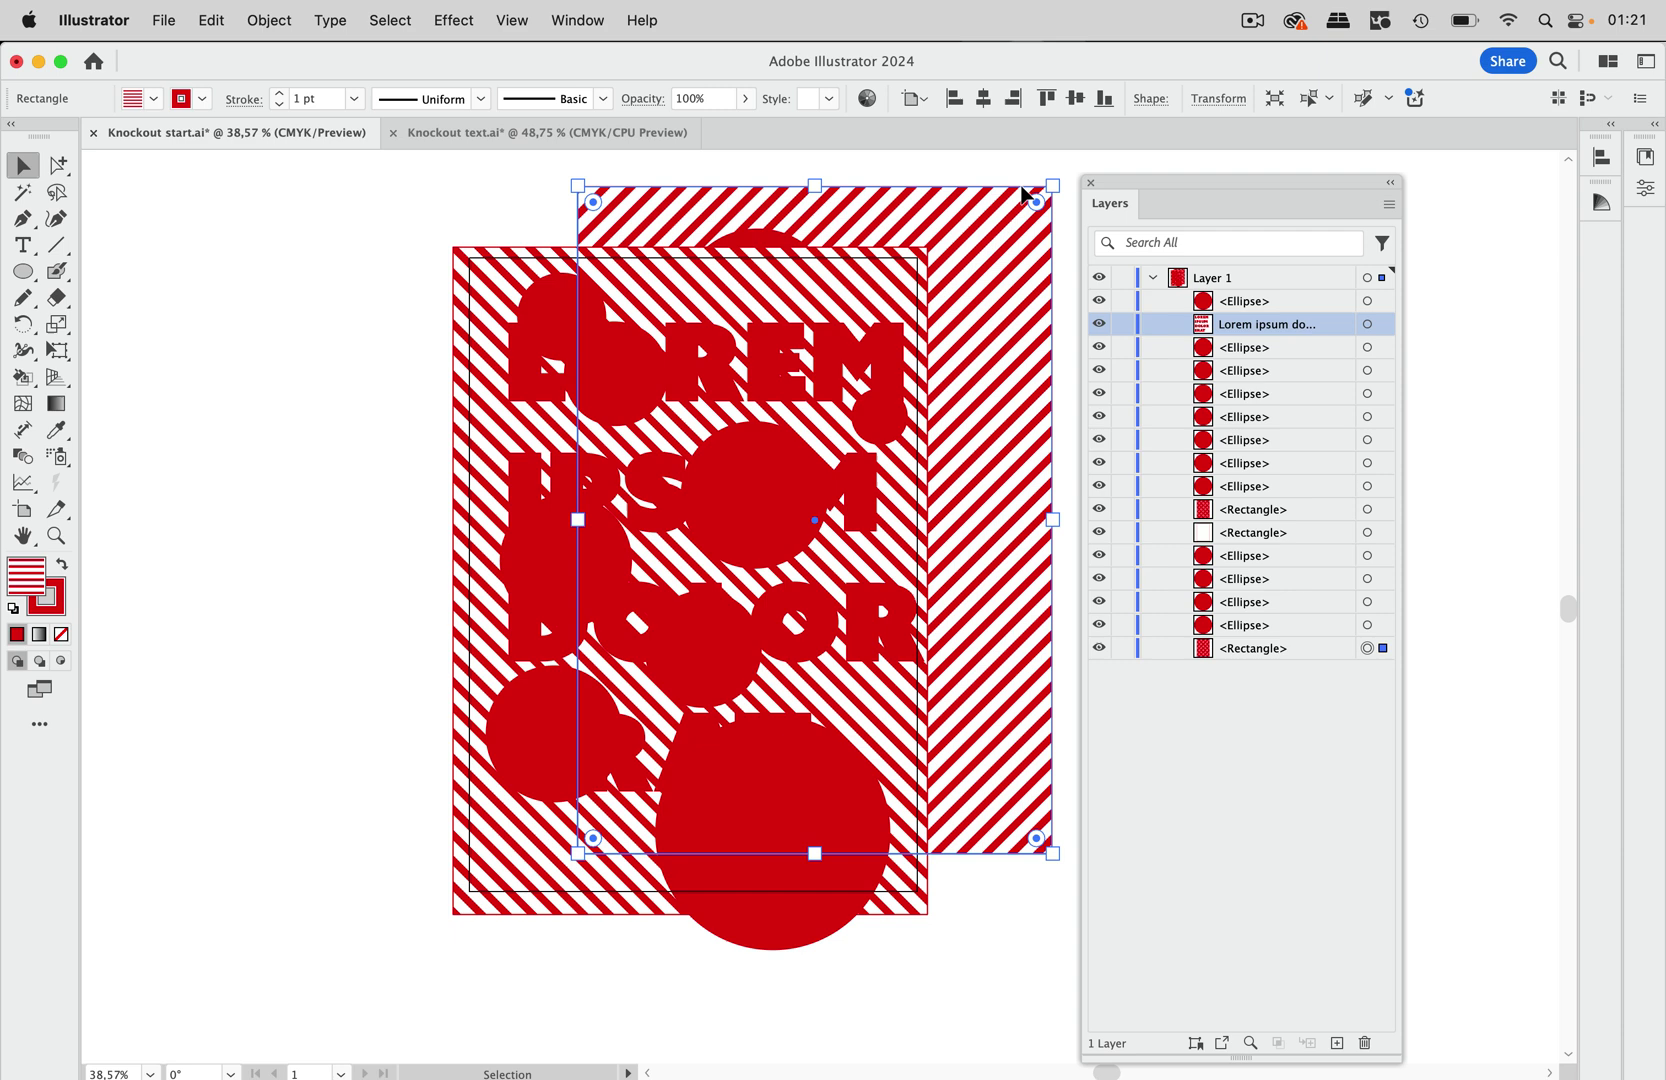
key("super+z")
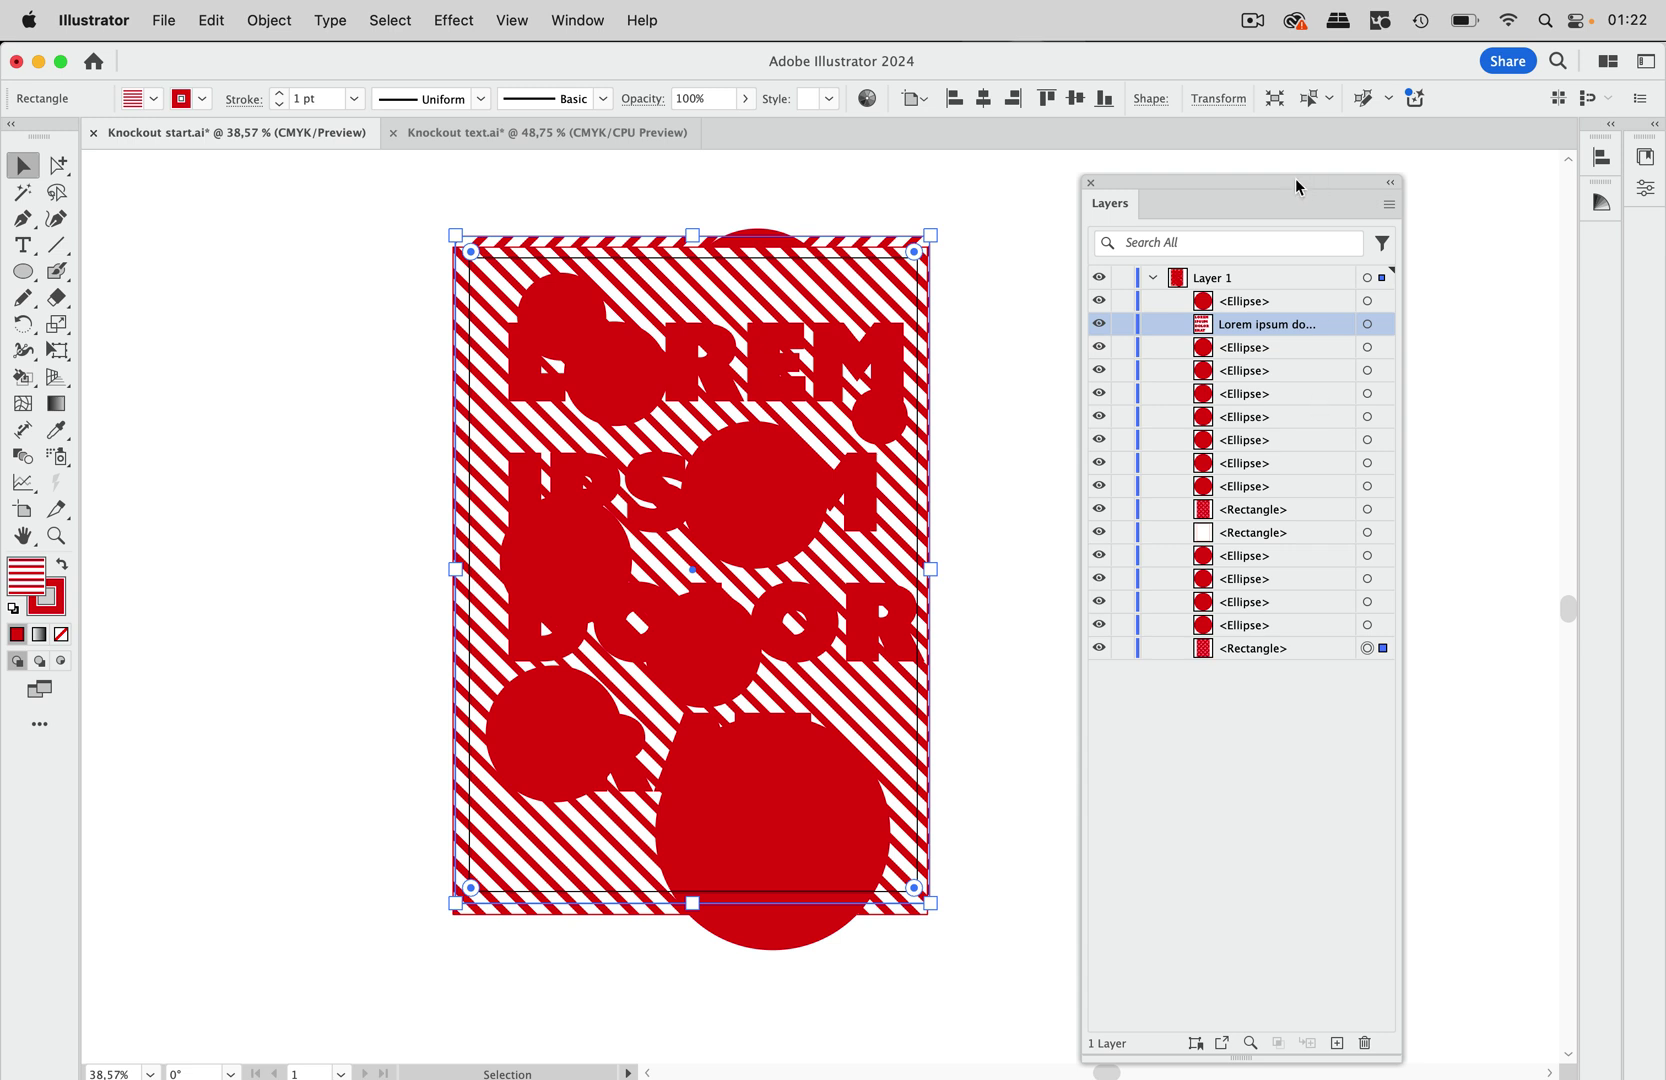
Hide Layer 1's upper objects and create a new Layer 2.
left_click_drag(1278, 198, 1196, 66)
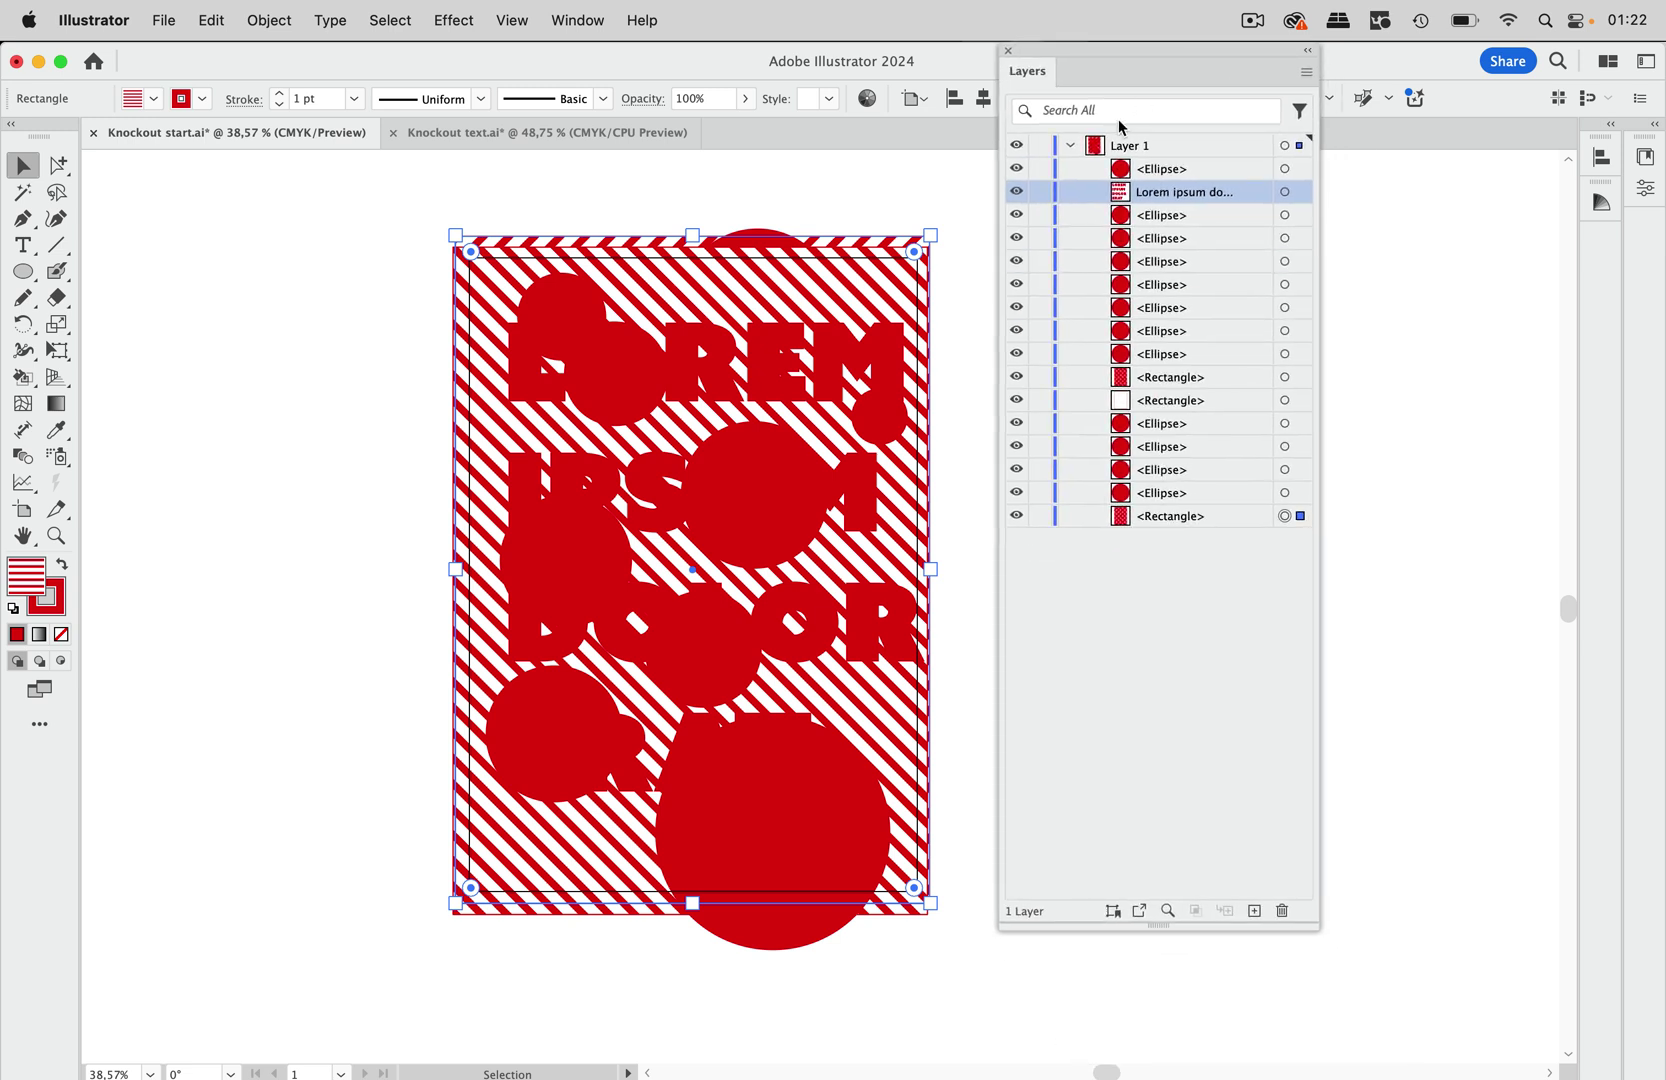
left_click_drag(1016, 168, 1015, 397)
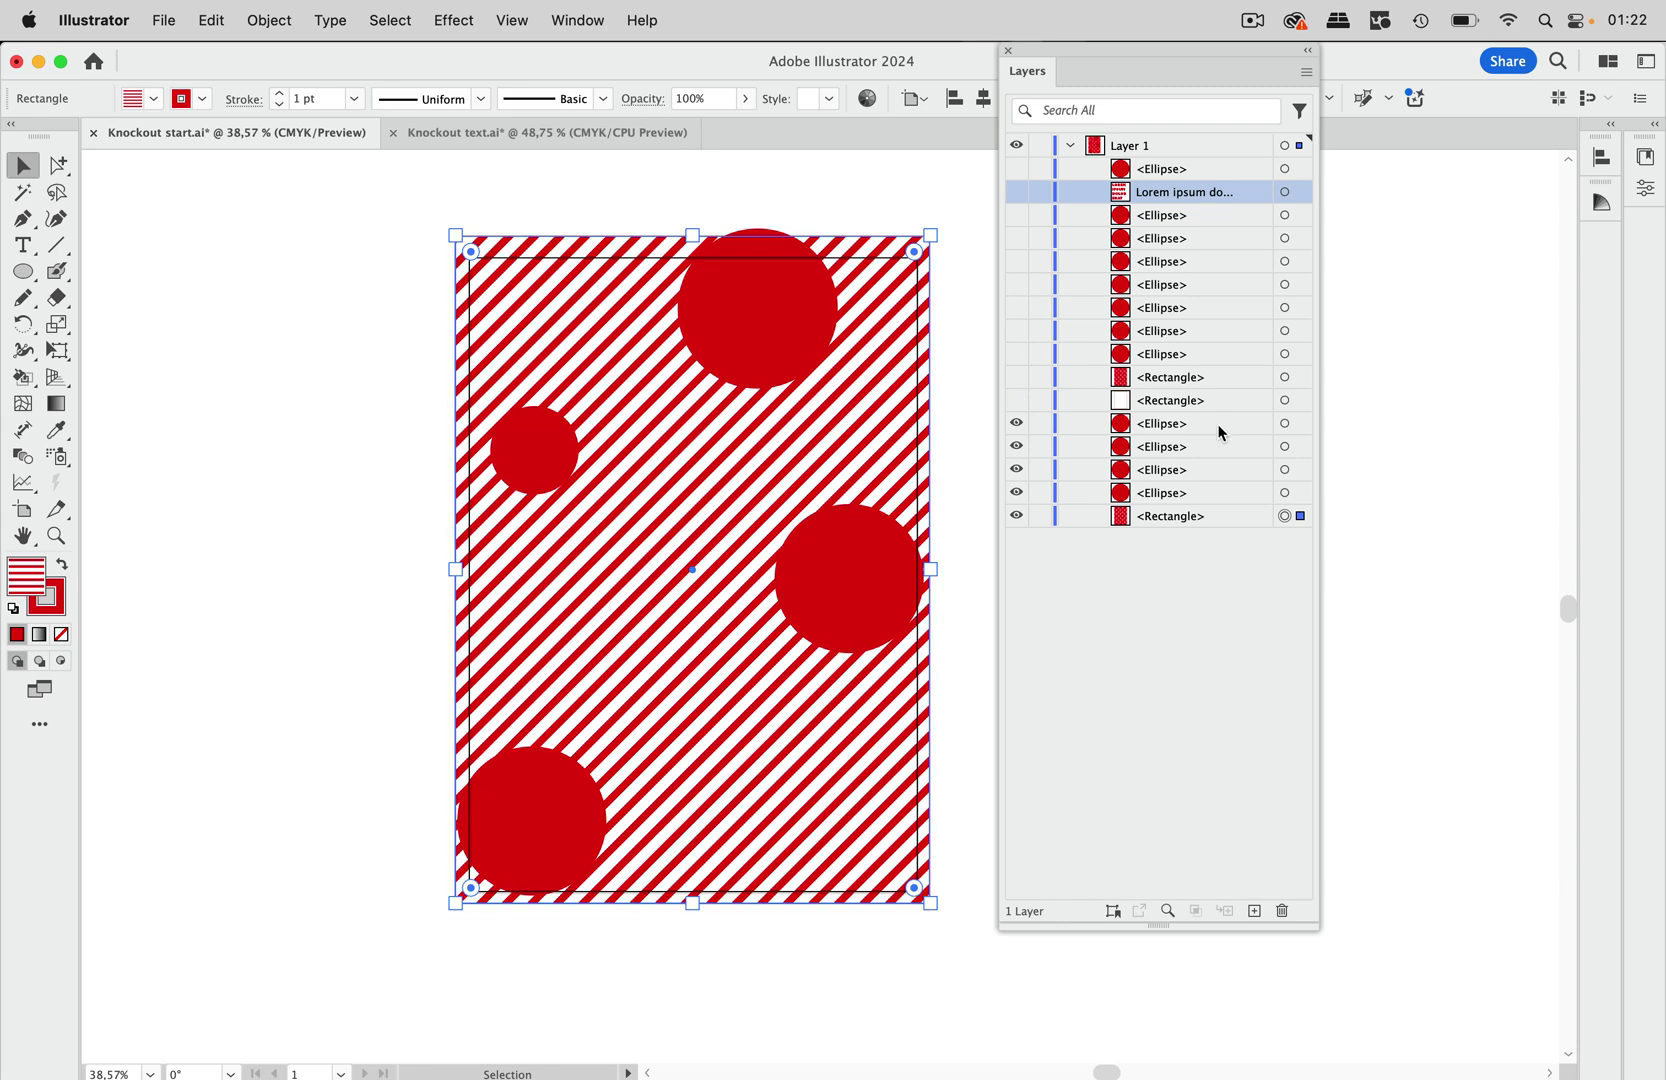
left_click(1255, 912)
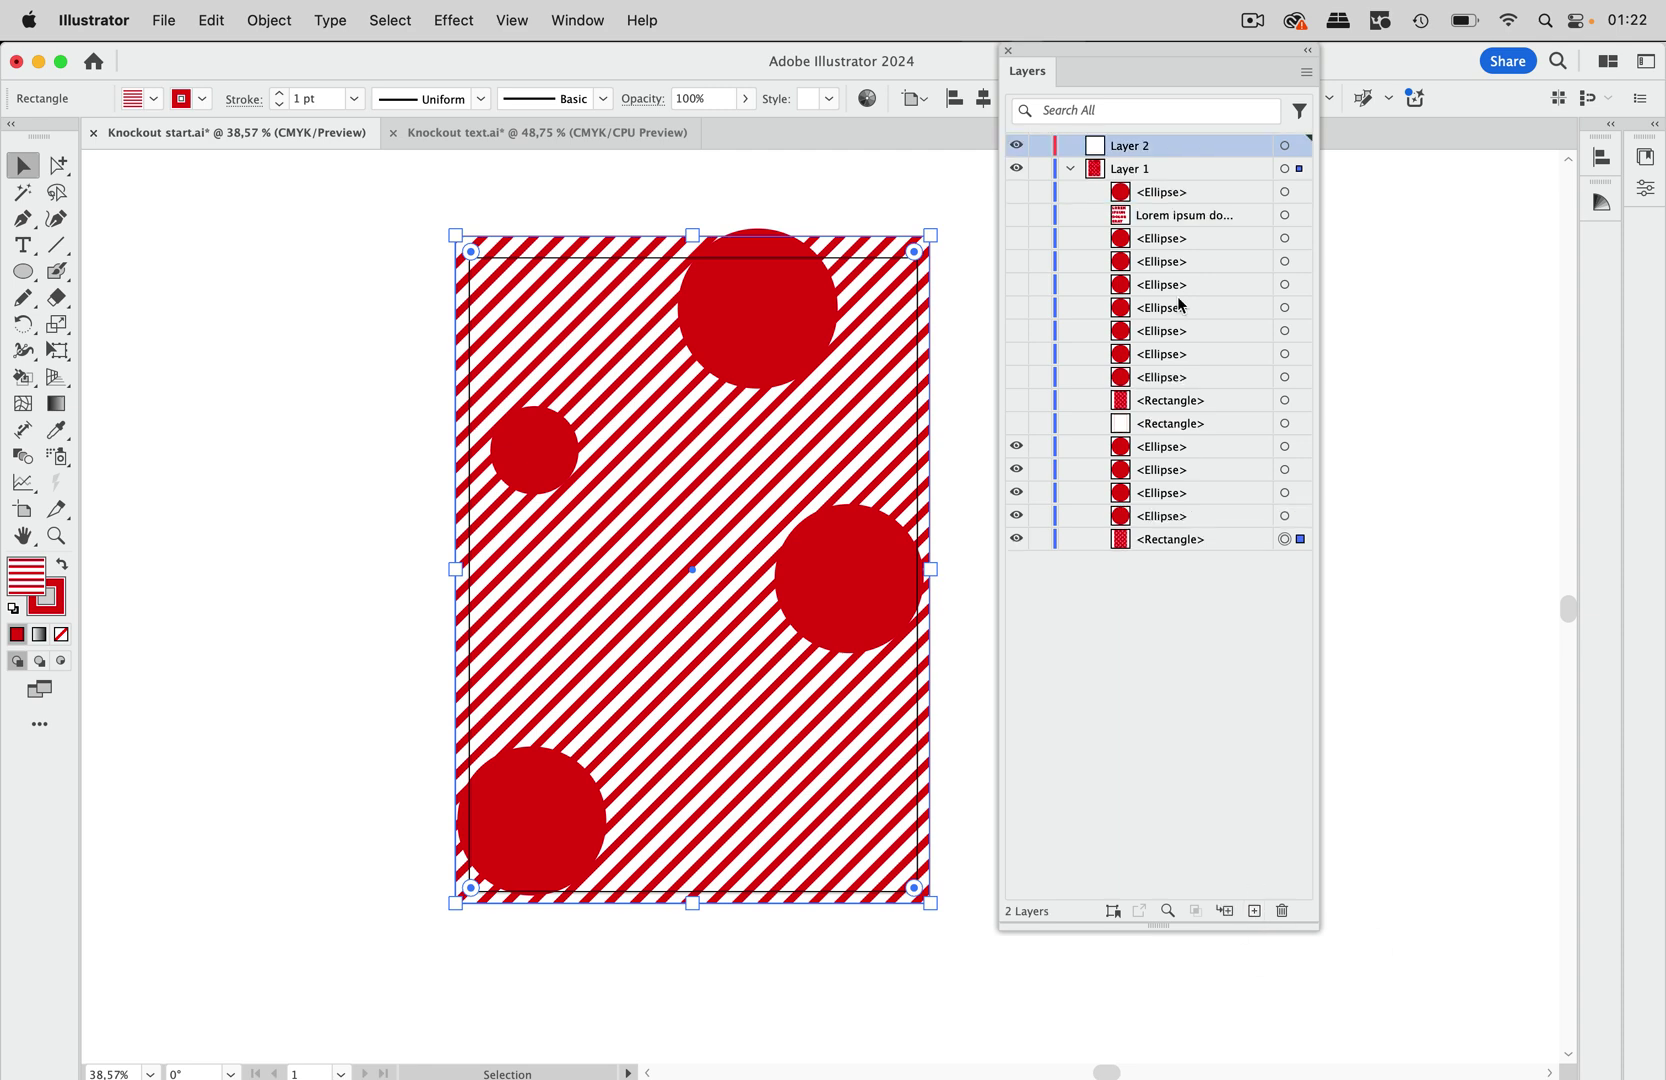
Move the four background ellipses and striped rectangle into Layer 2, unhide Layer 1's objects, and lock Layer 2.
left_click(1208, 448)
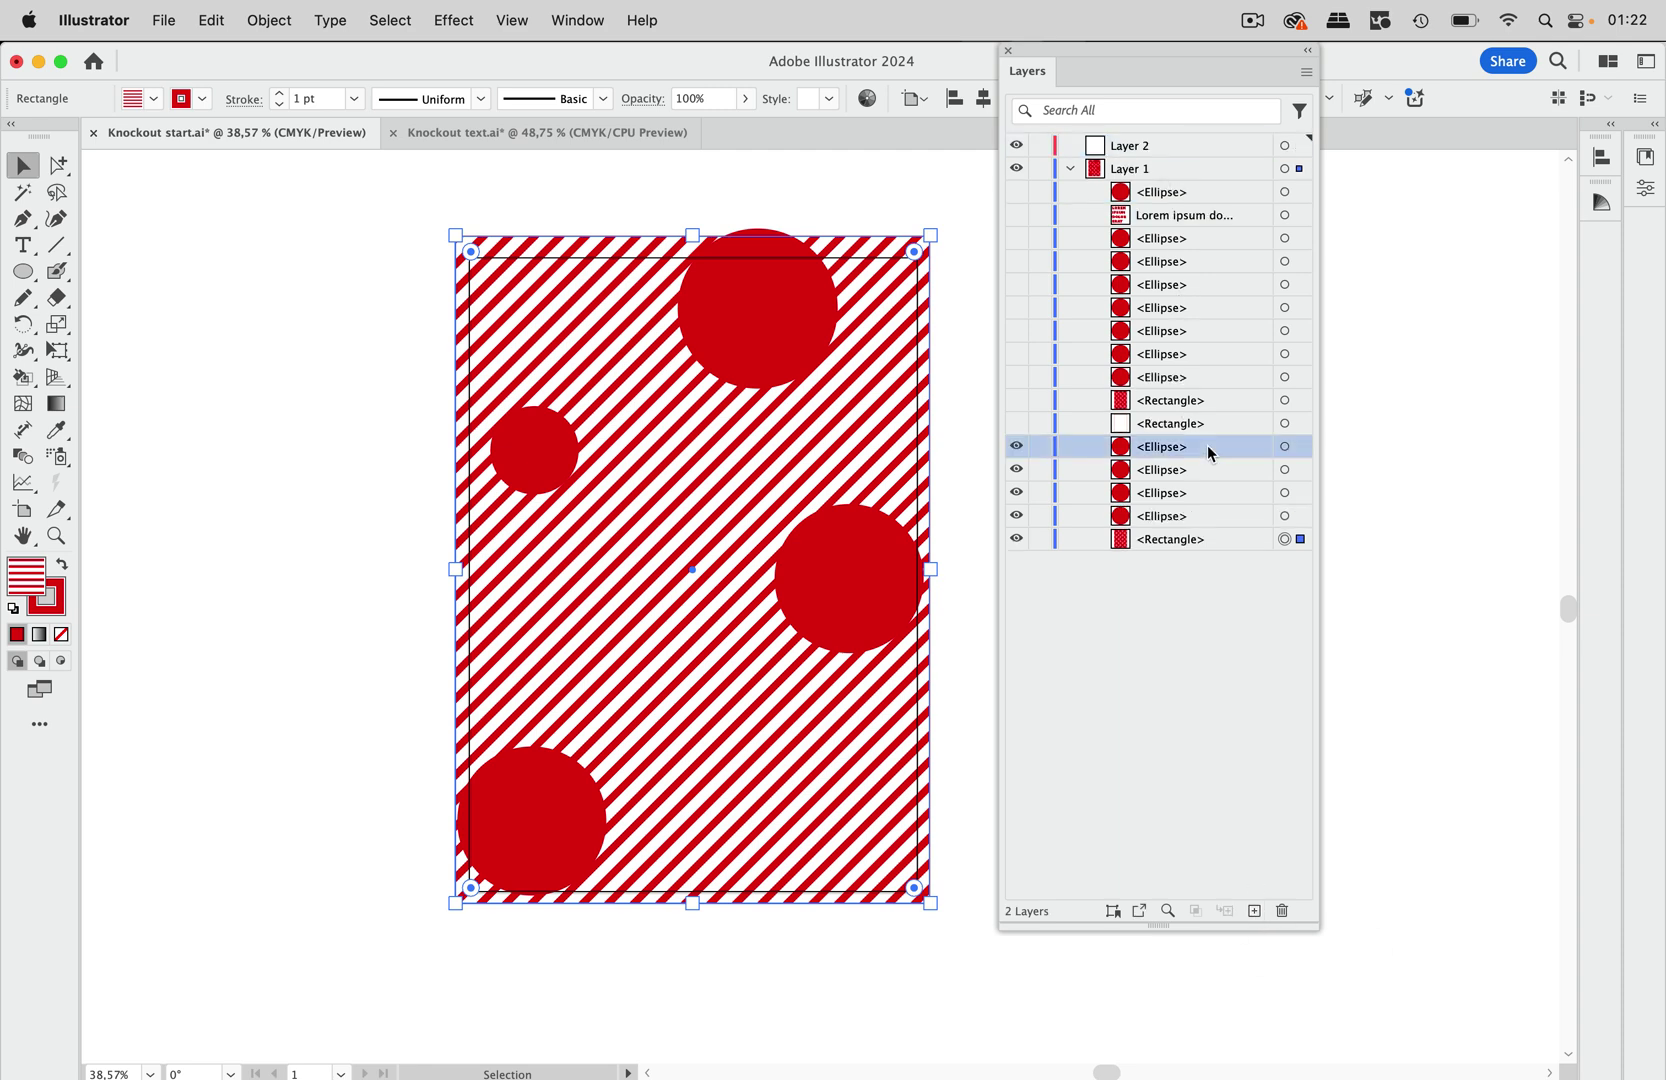
left_click(1209, 539, "shift")
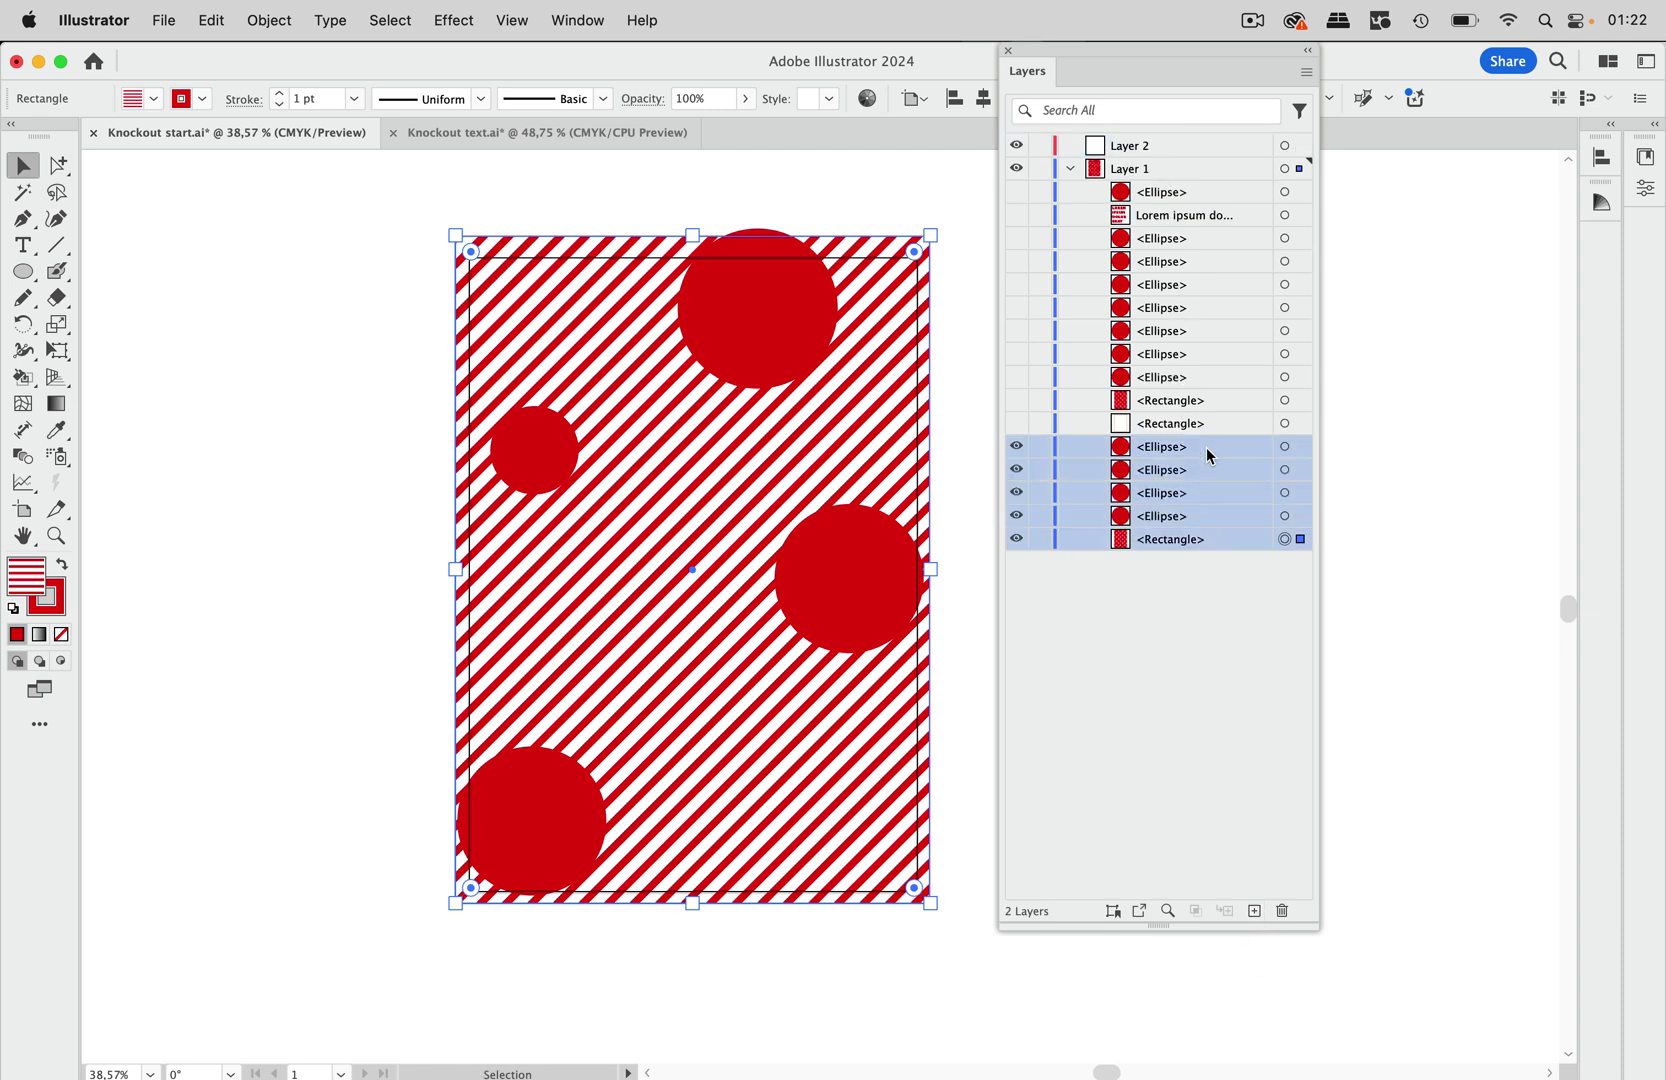
left_click_drag(1210, 455, 1168, 209)
left_click(1070, 168)
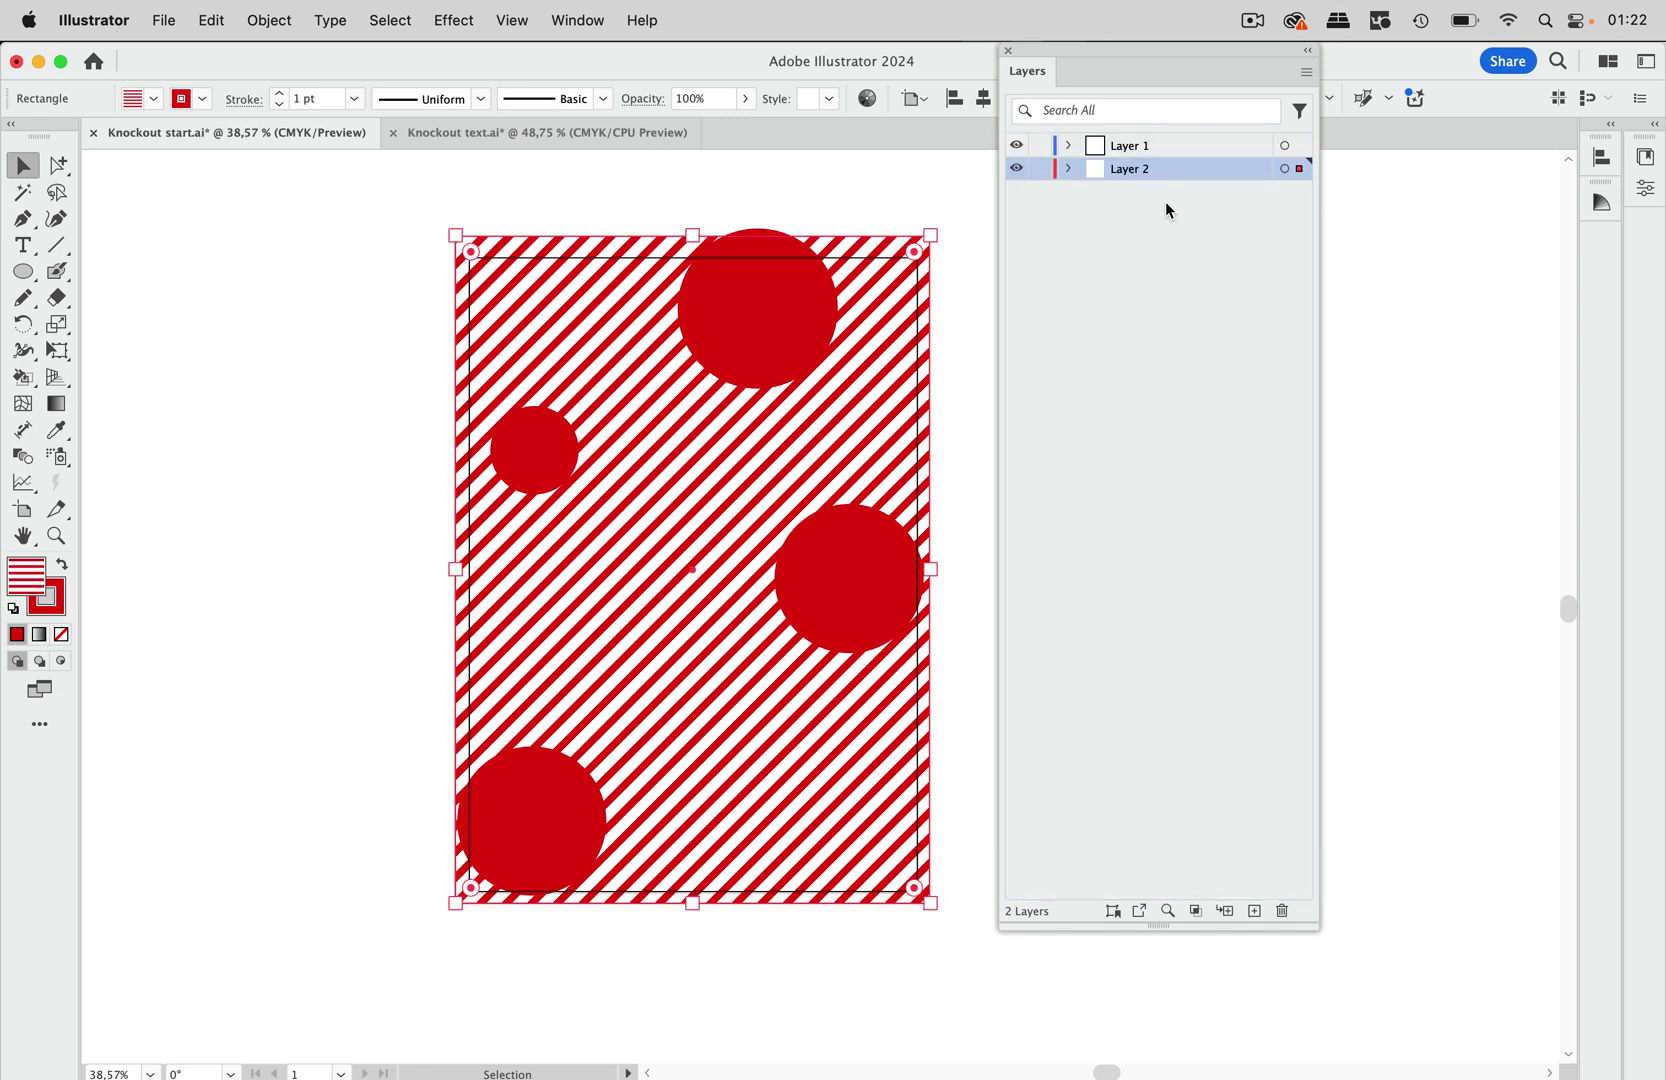
left_click(1068, 146)
left_click(1070, 424)
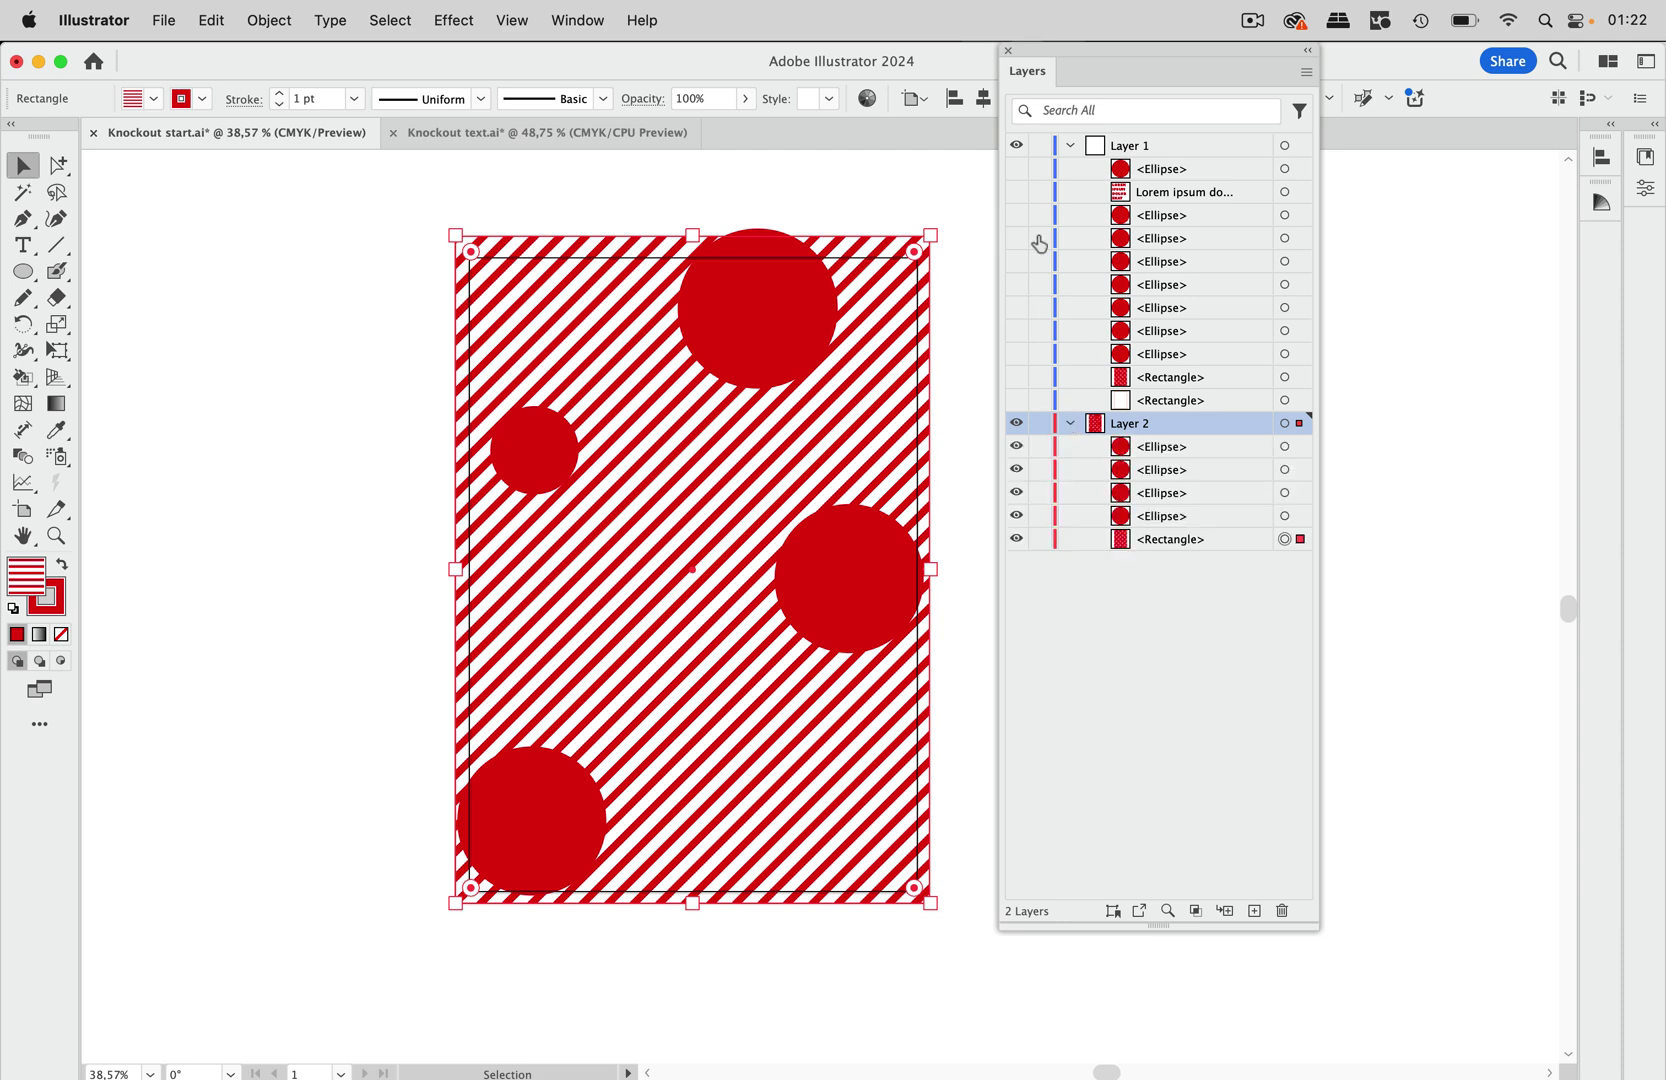
left_click(1021, 400)
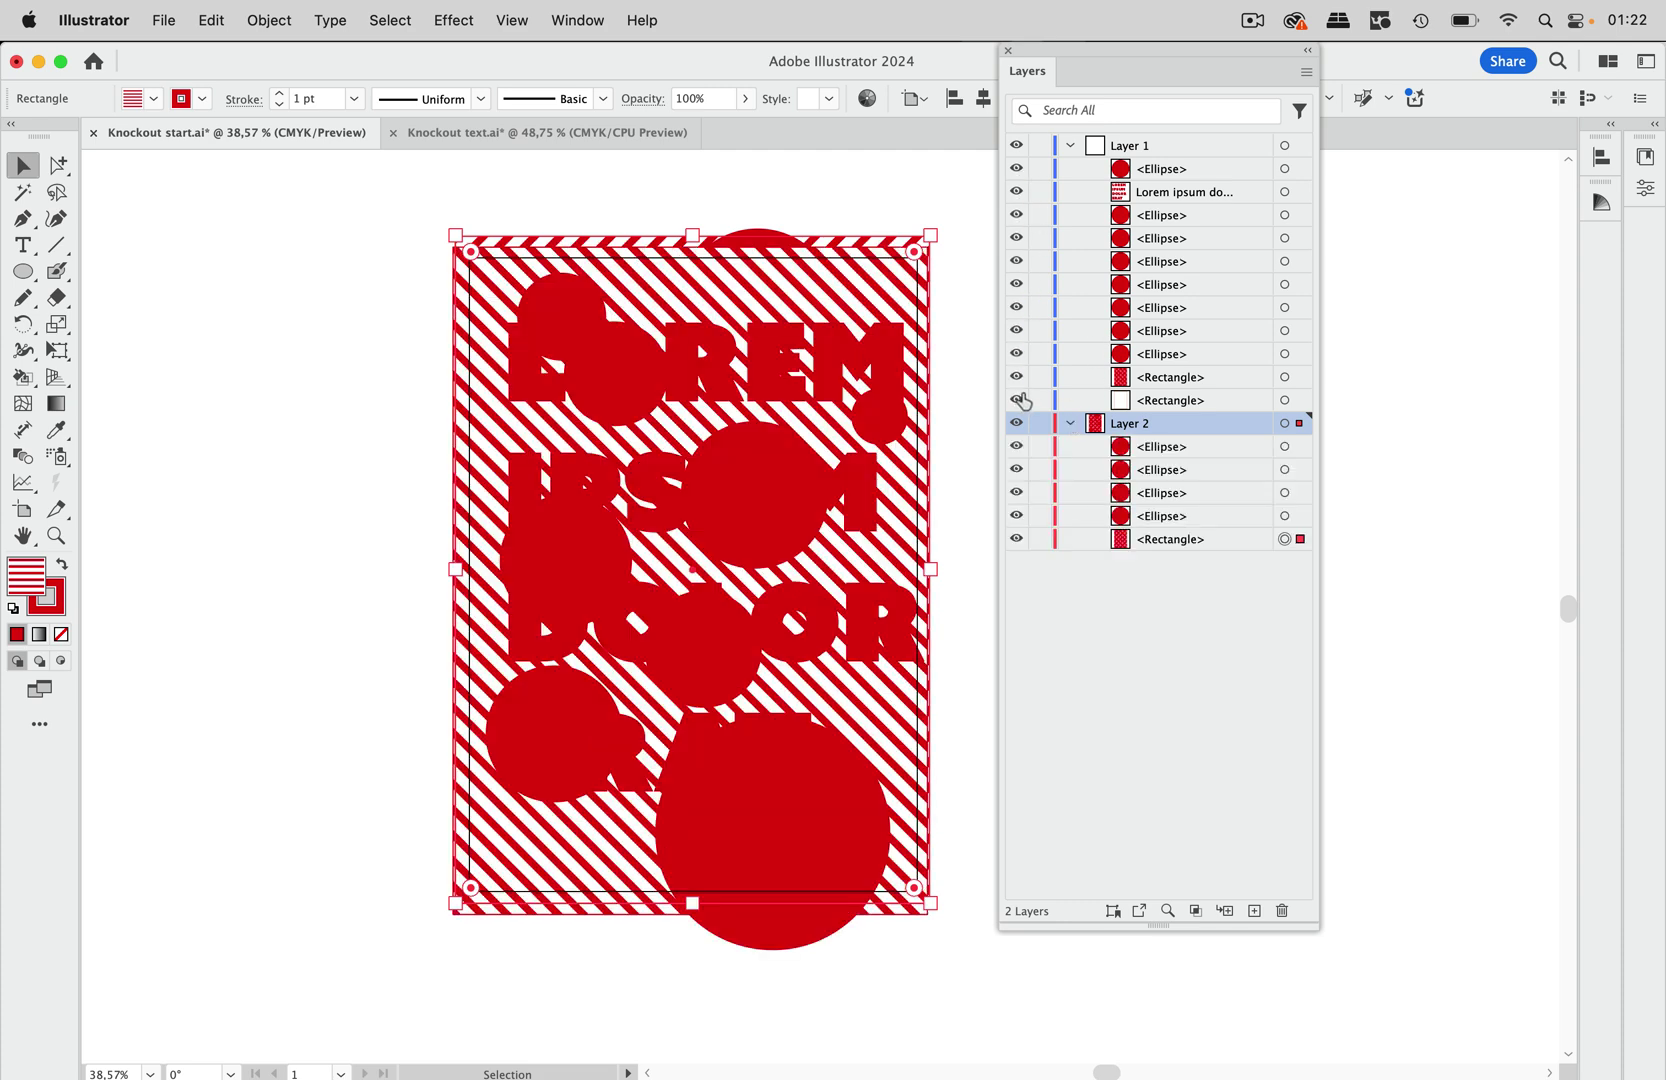
left_click(1041, 425)
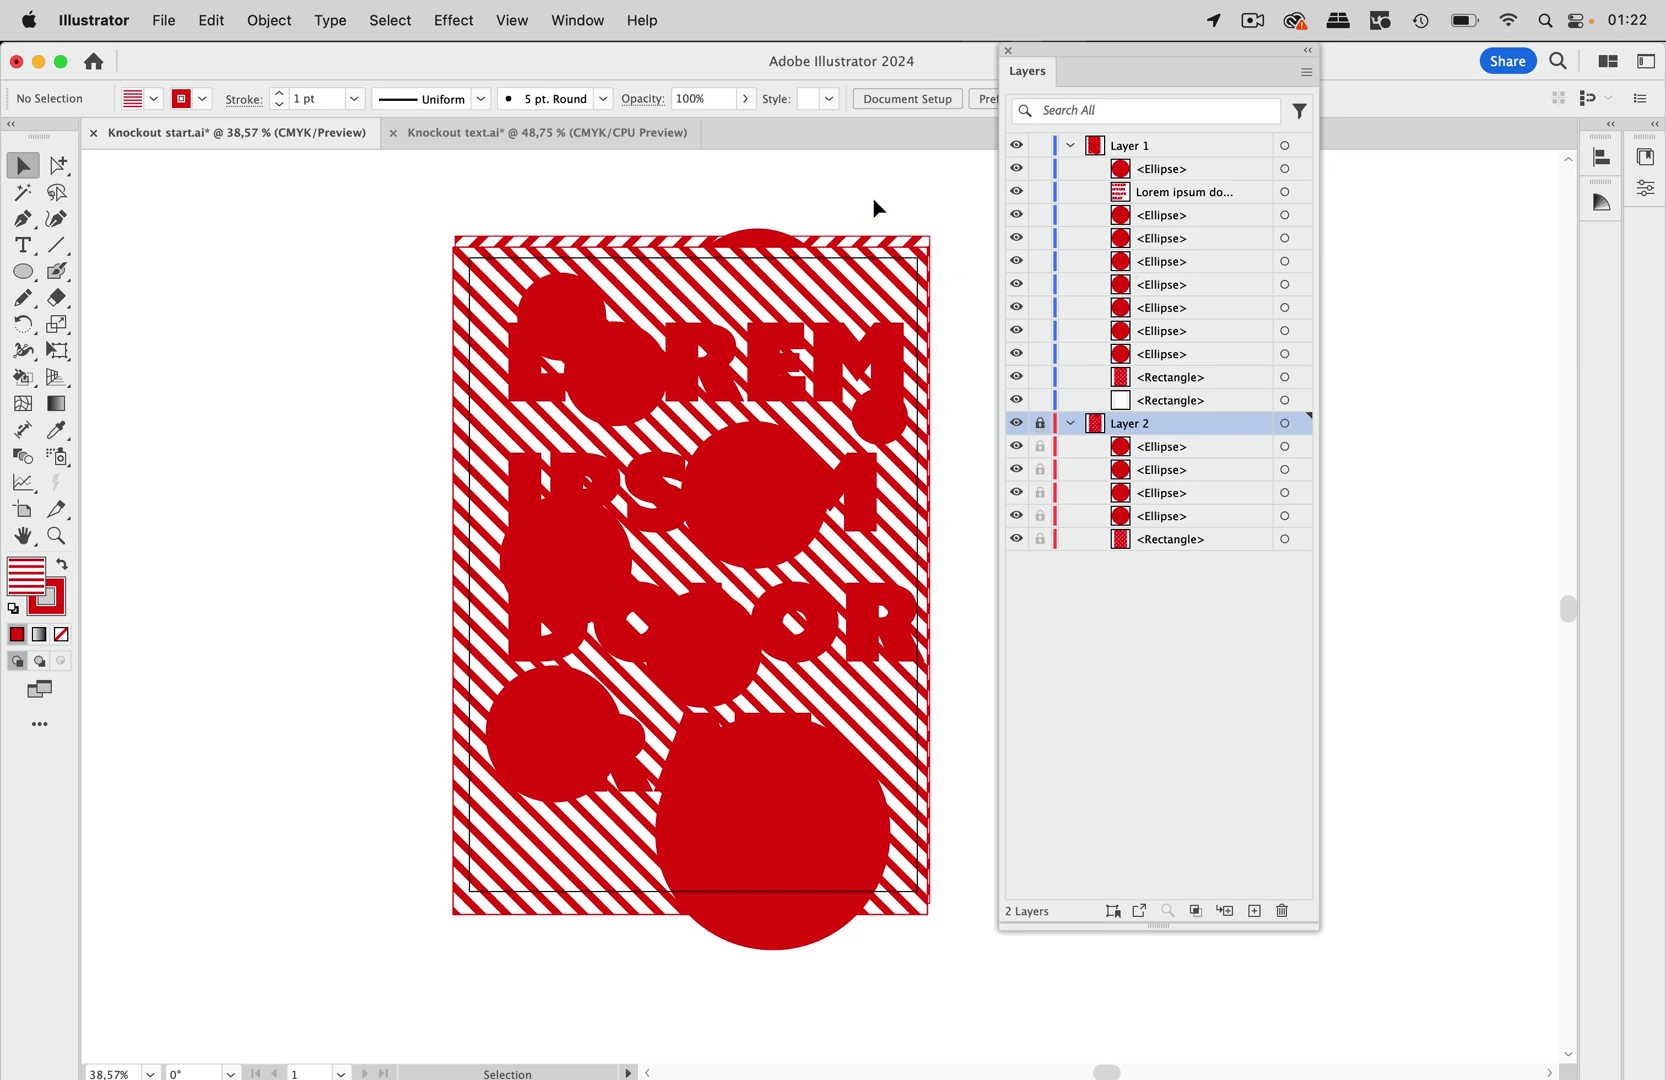
Select the Lorem ipsum text block in Layer 1.
left_click(838, 352)
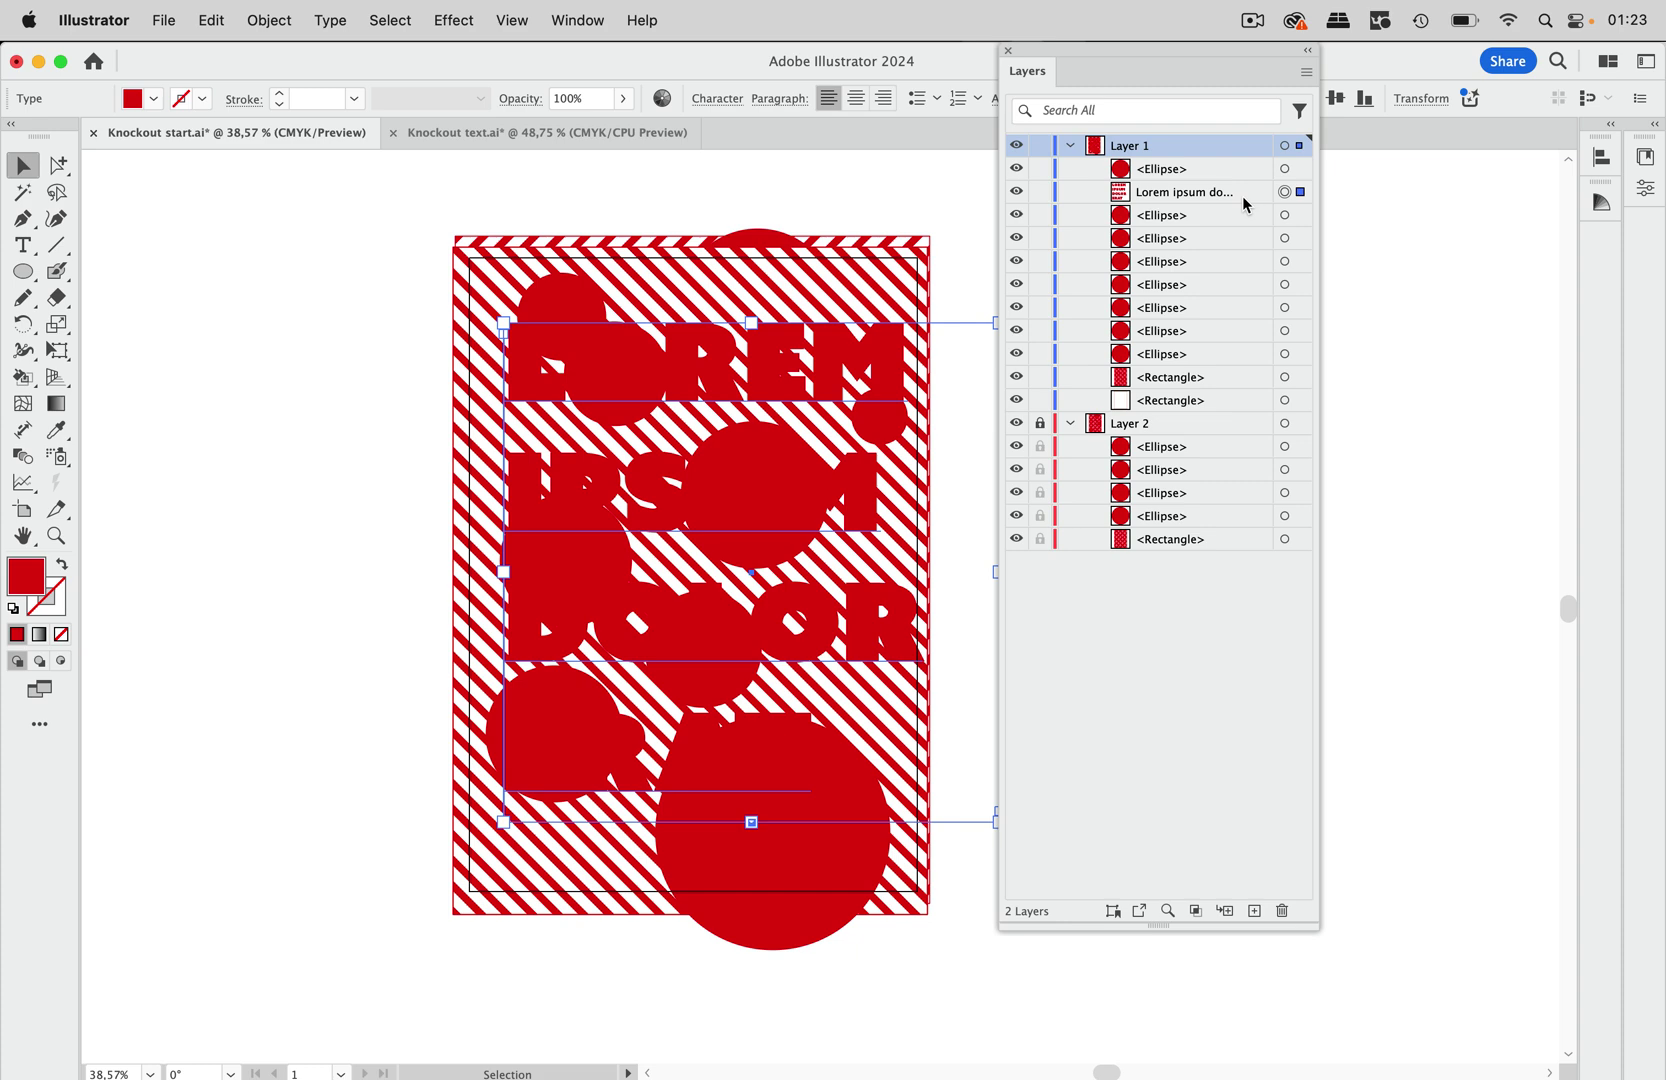
scroll(937, 345, "right", 3)
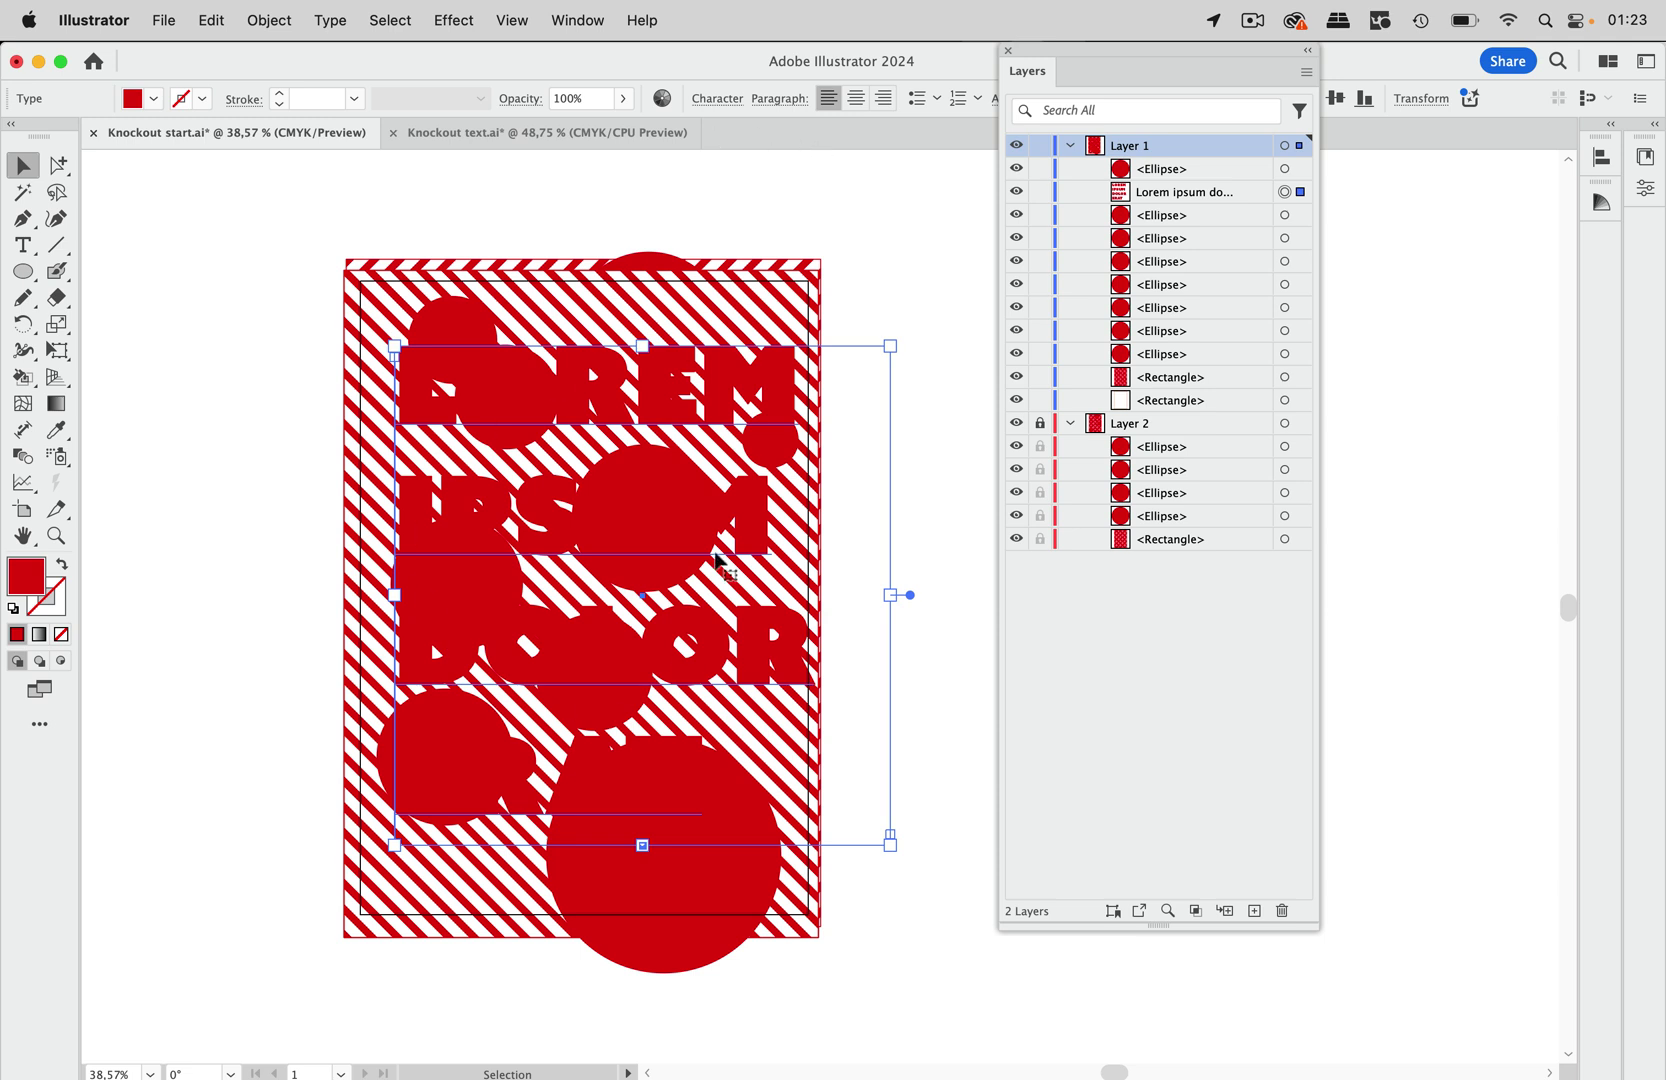
Set the Lorem ipsum text's opacity to 0% in the Control bar.
left_click(594, 100)
left_click(522, 100)
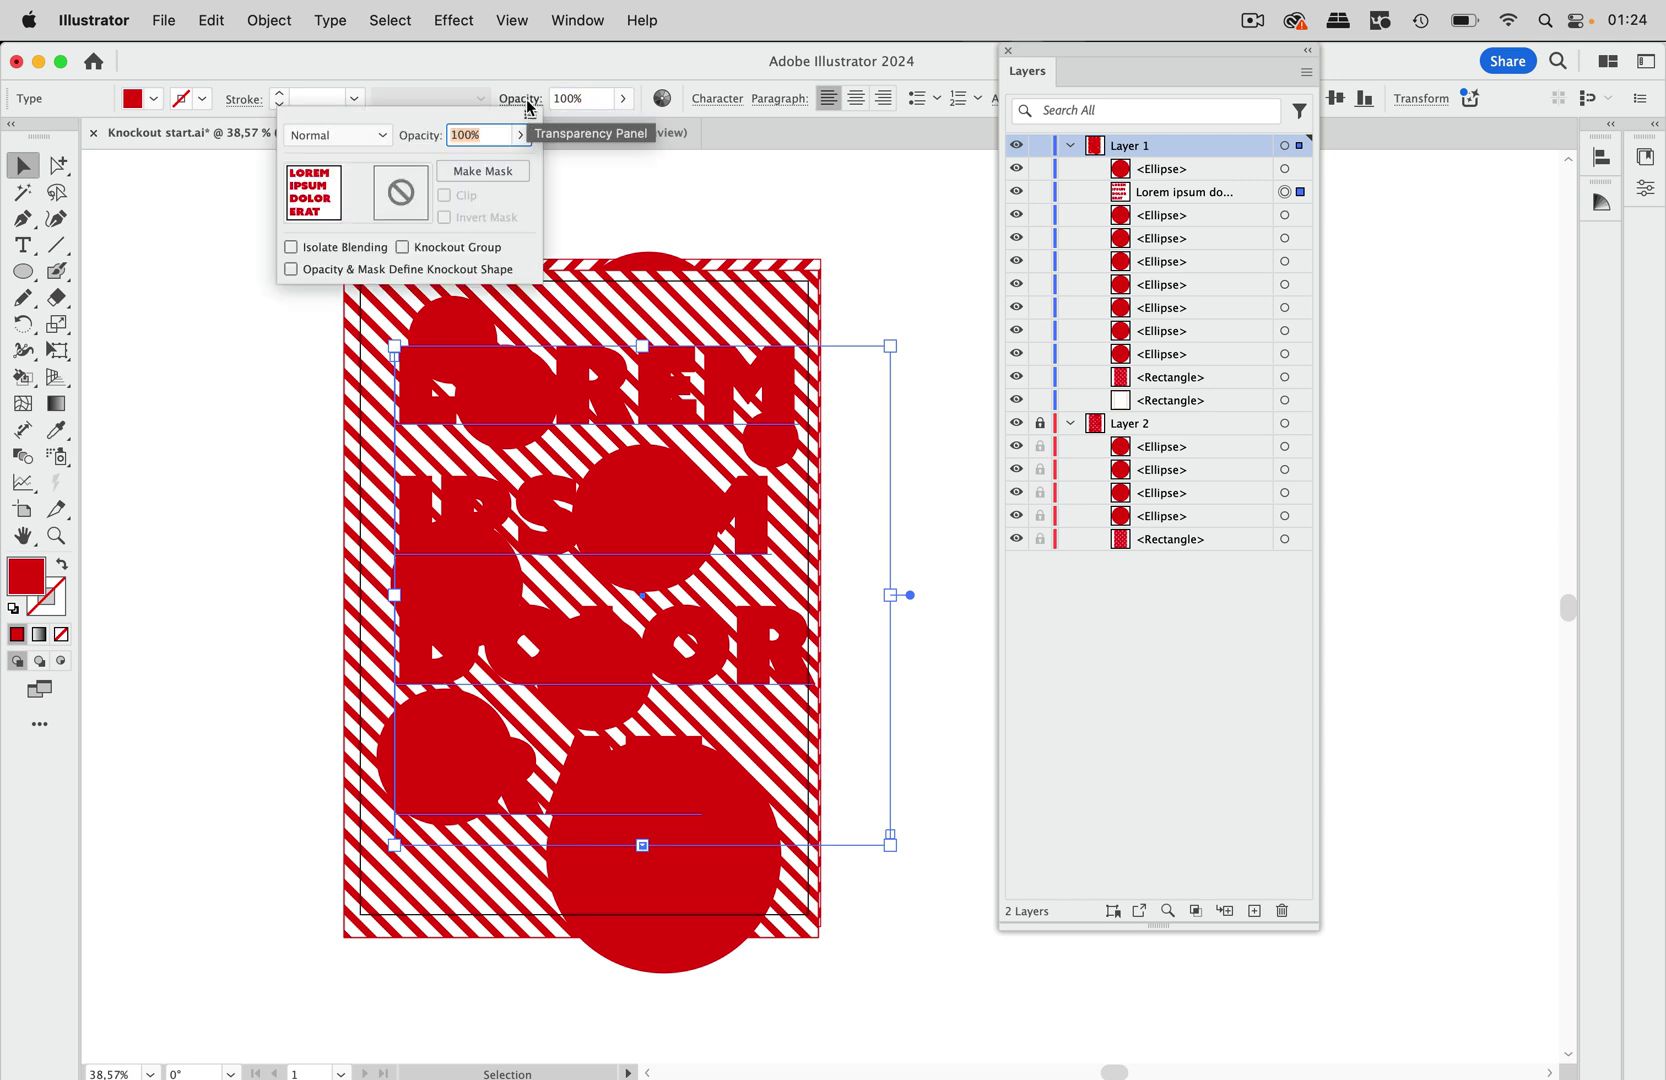
left_click(601, 88)
left_click(601, 98)
type("0")
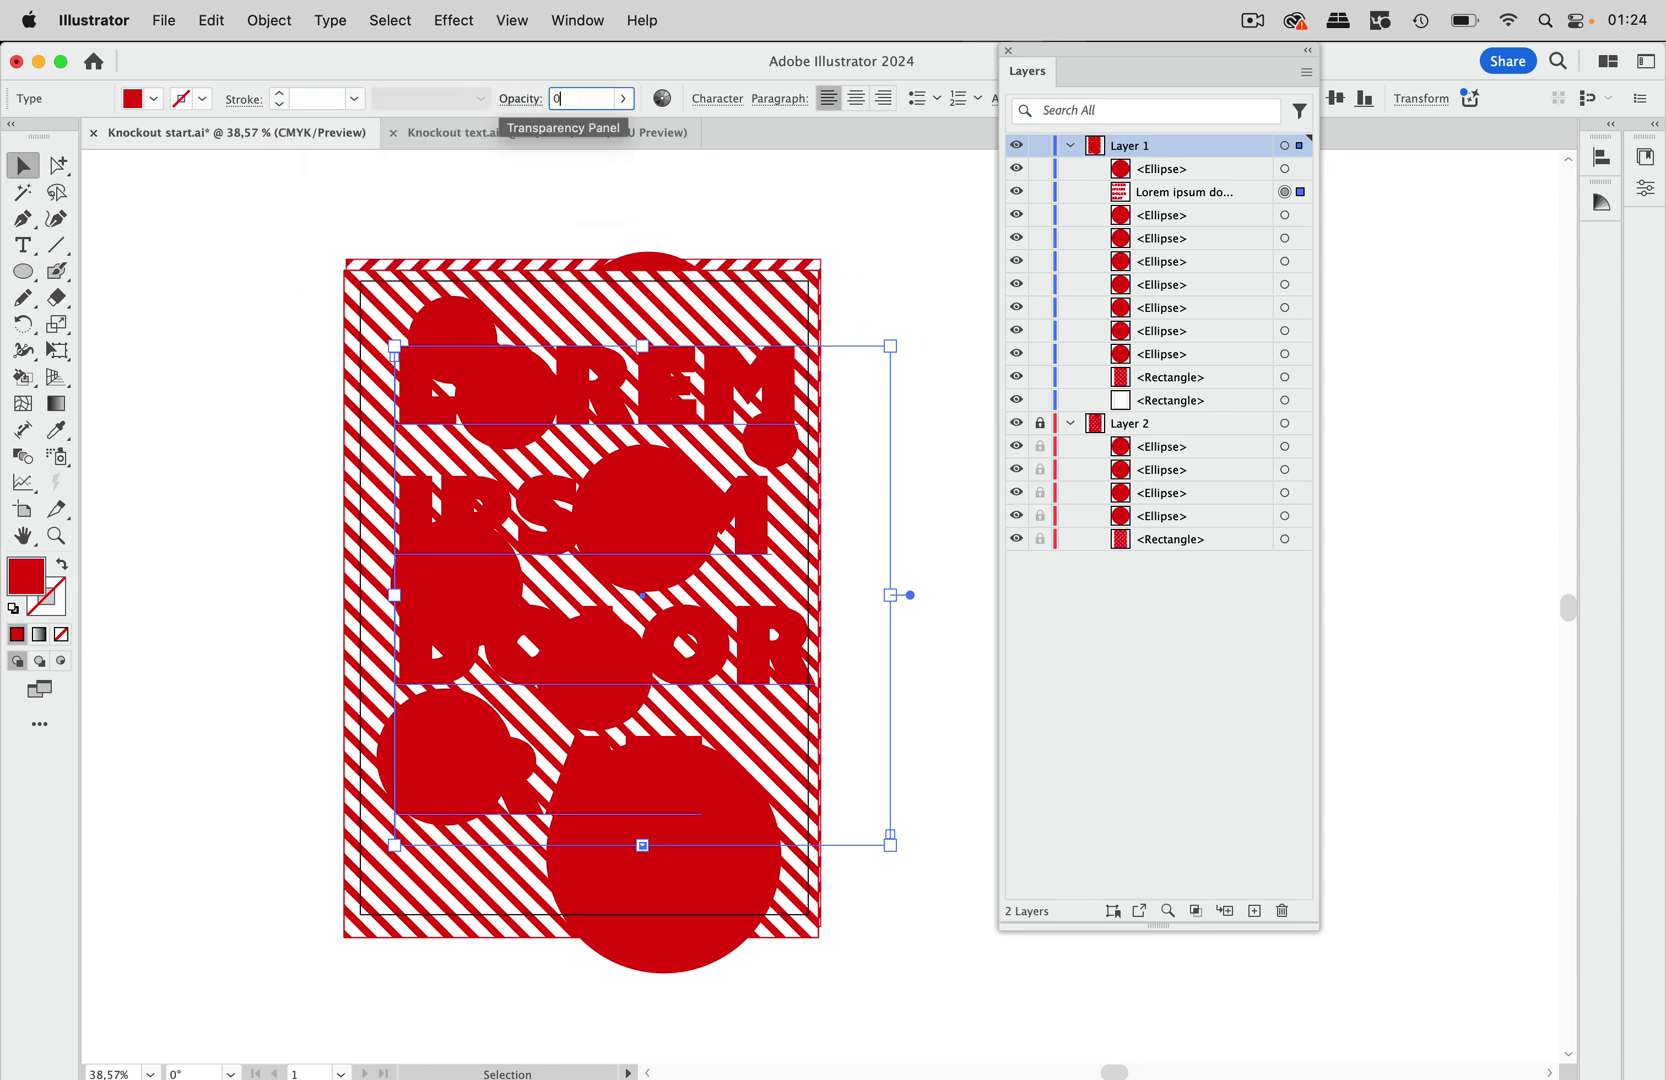
left_click(838, 231)
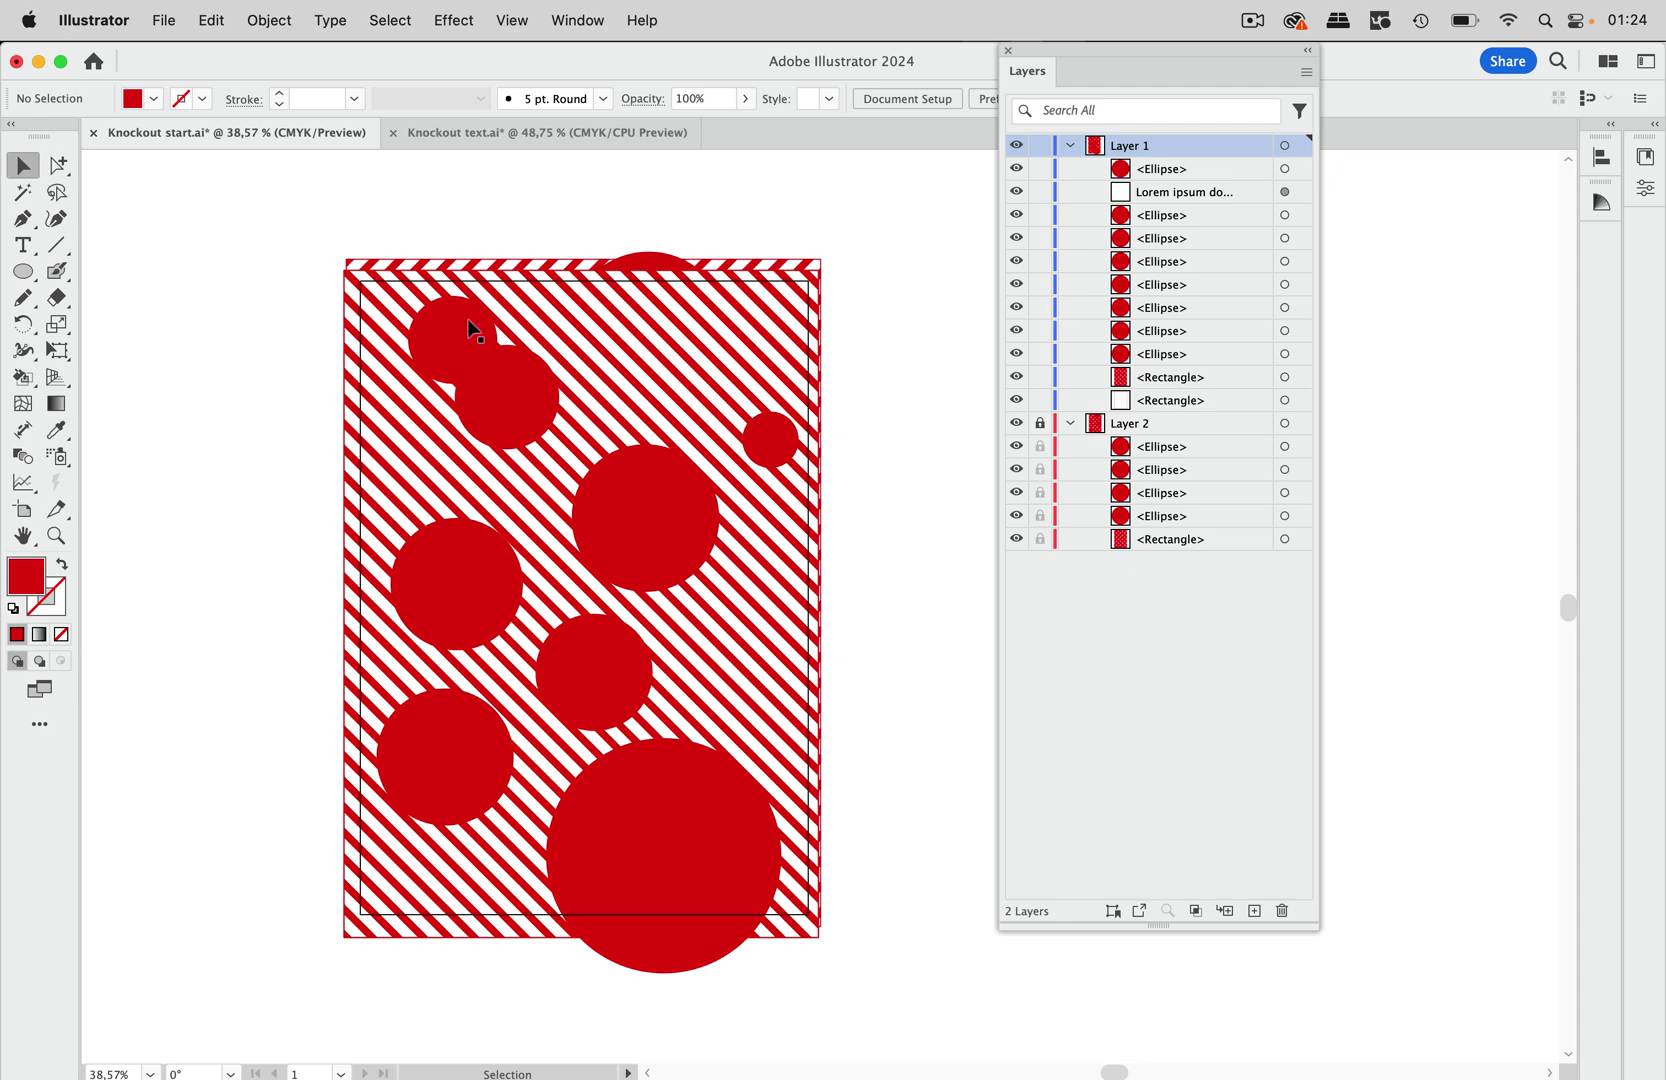
left_click_drag(298, 243, 885, 872)
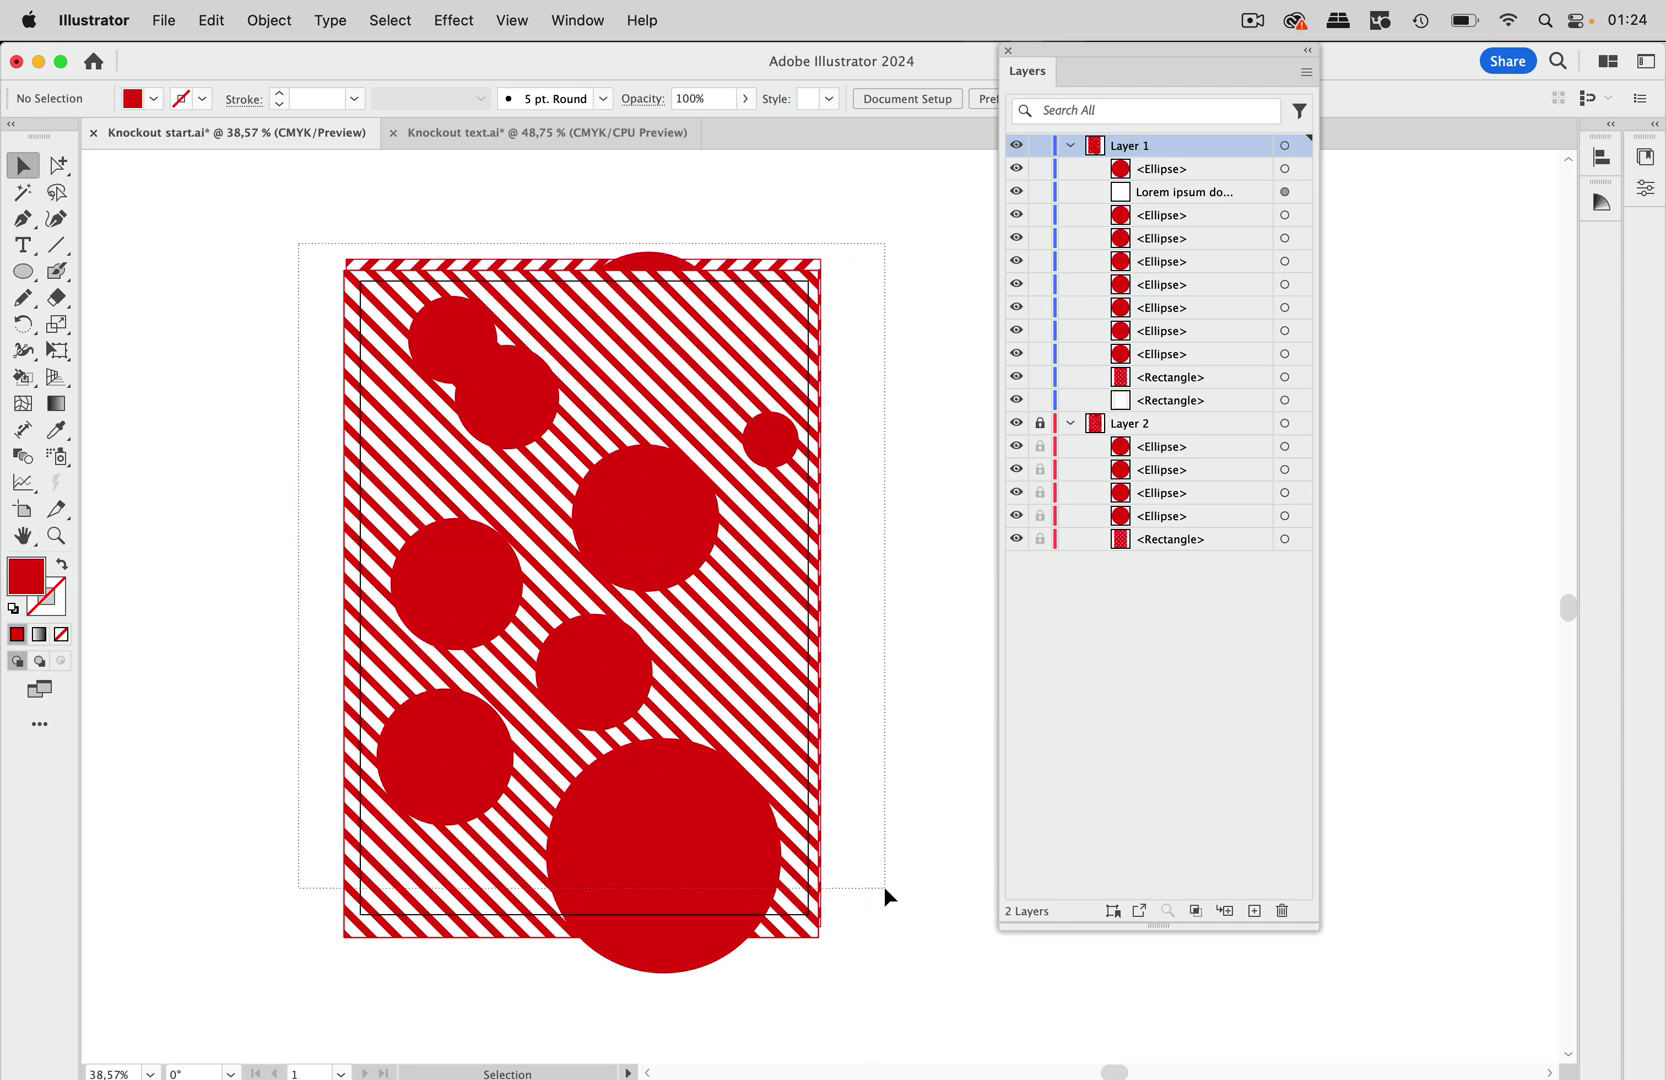
left_click_drag(884, 886, 882, 882)
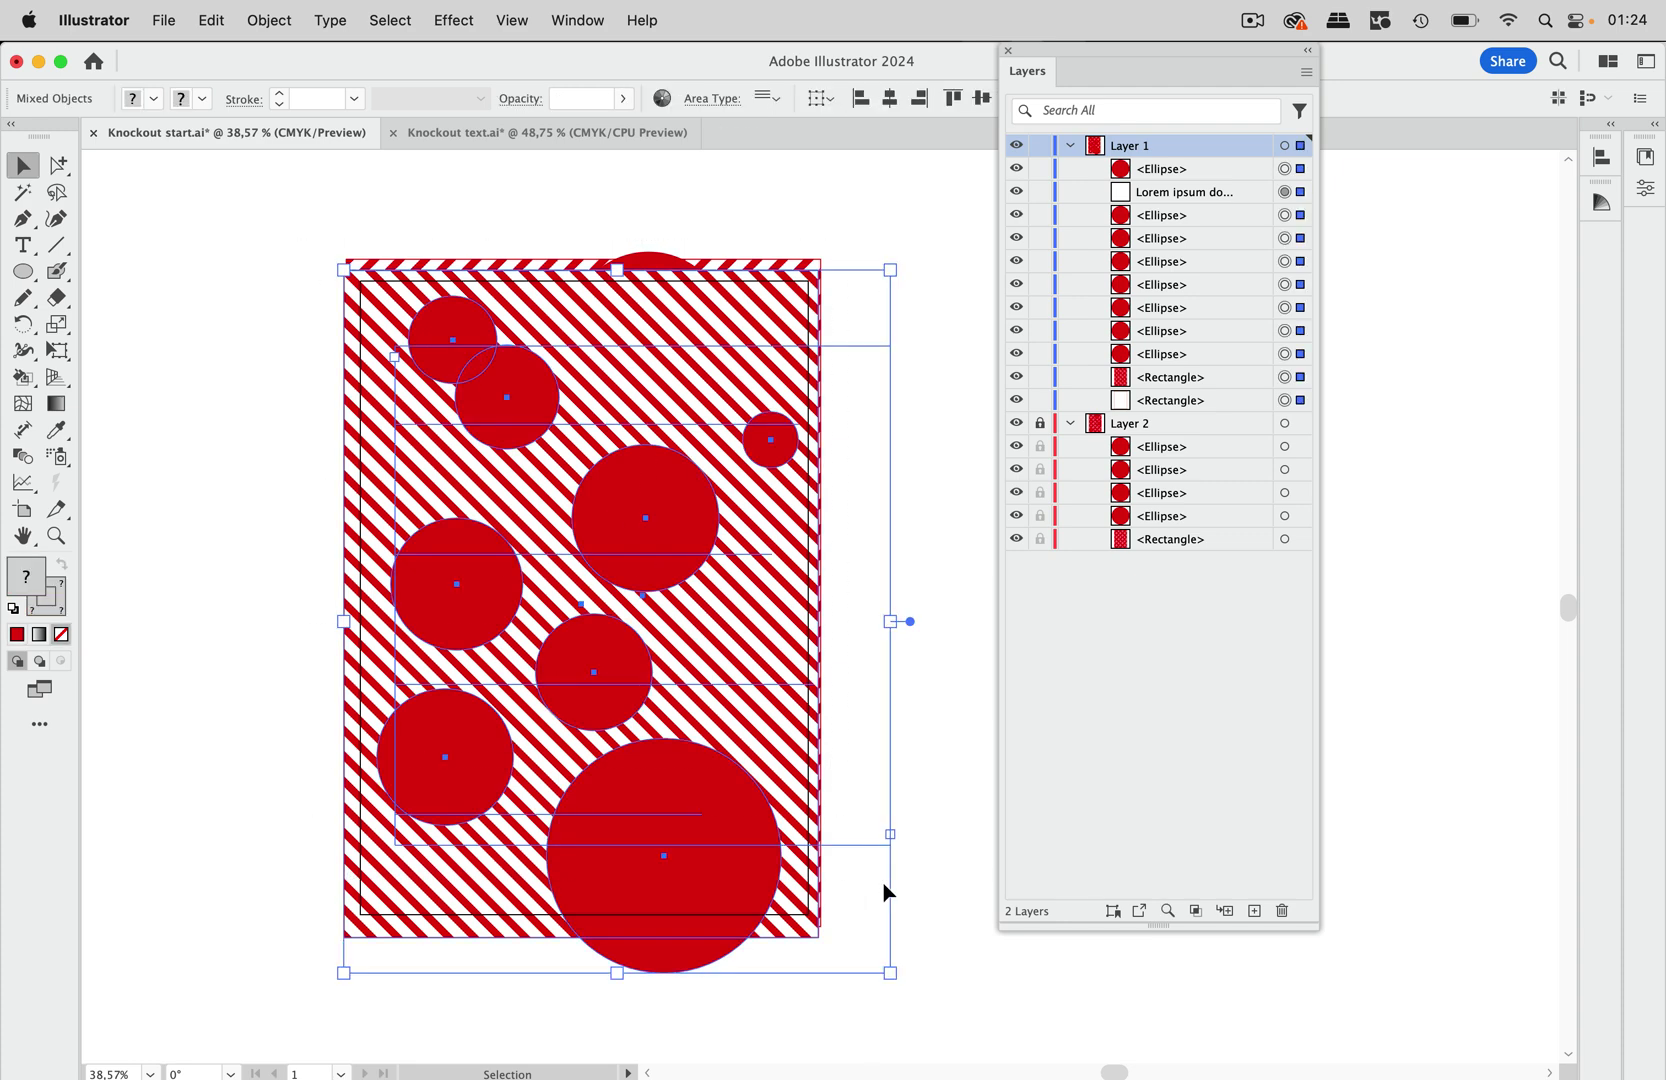
left_click(902, 239)
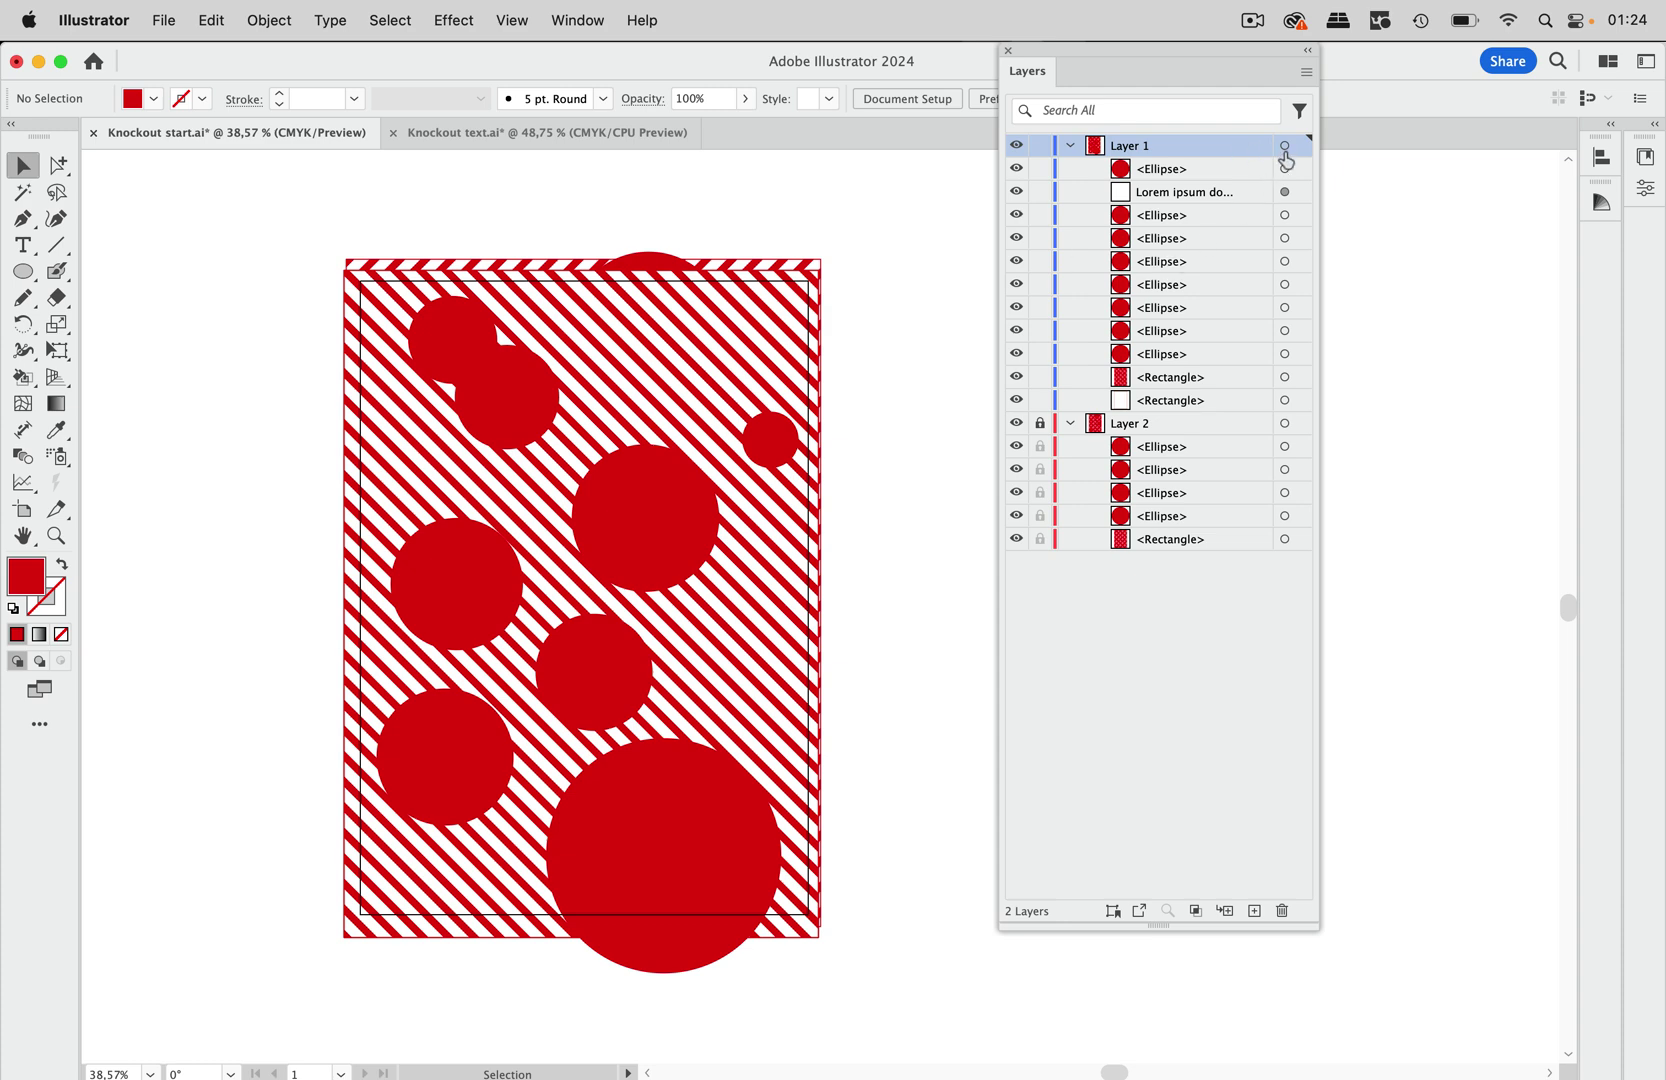
Select all of Layer 1, turn on Knockout Group in the Transparency options, then deselect.
left_click(1285, 147)
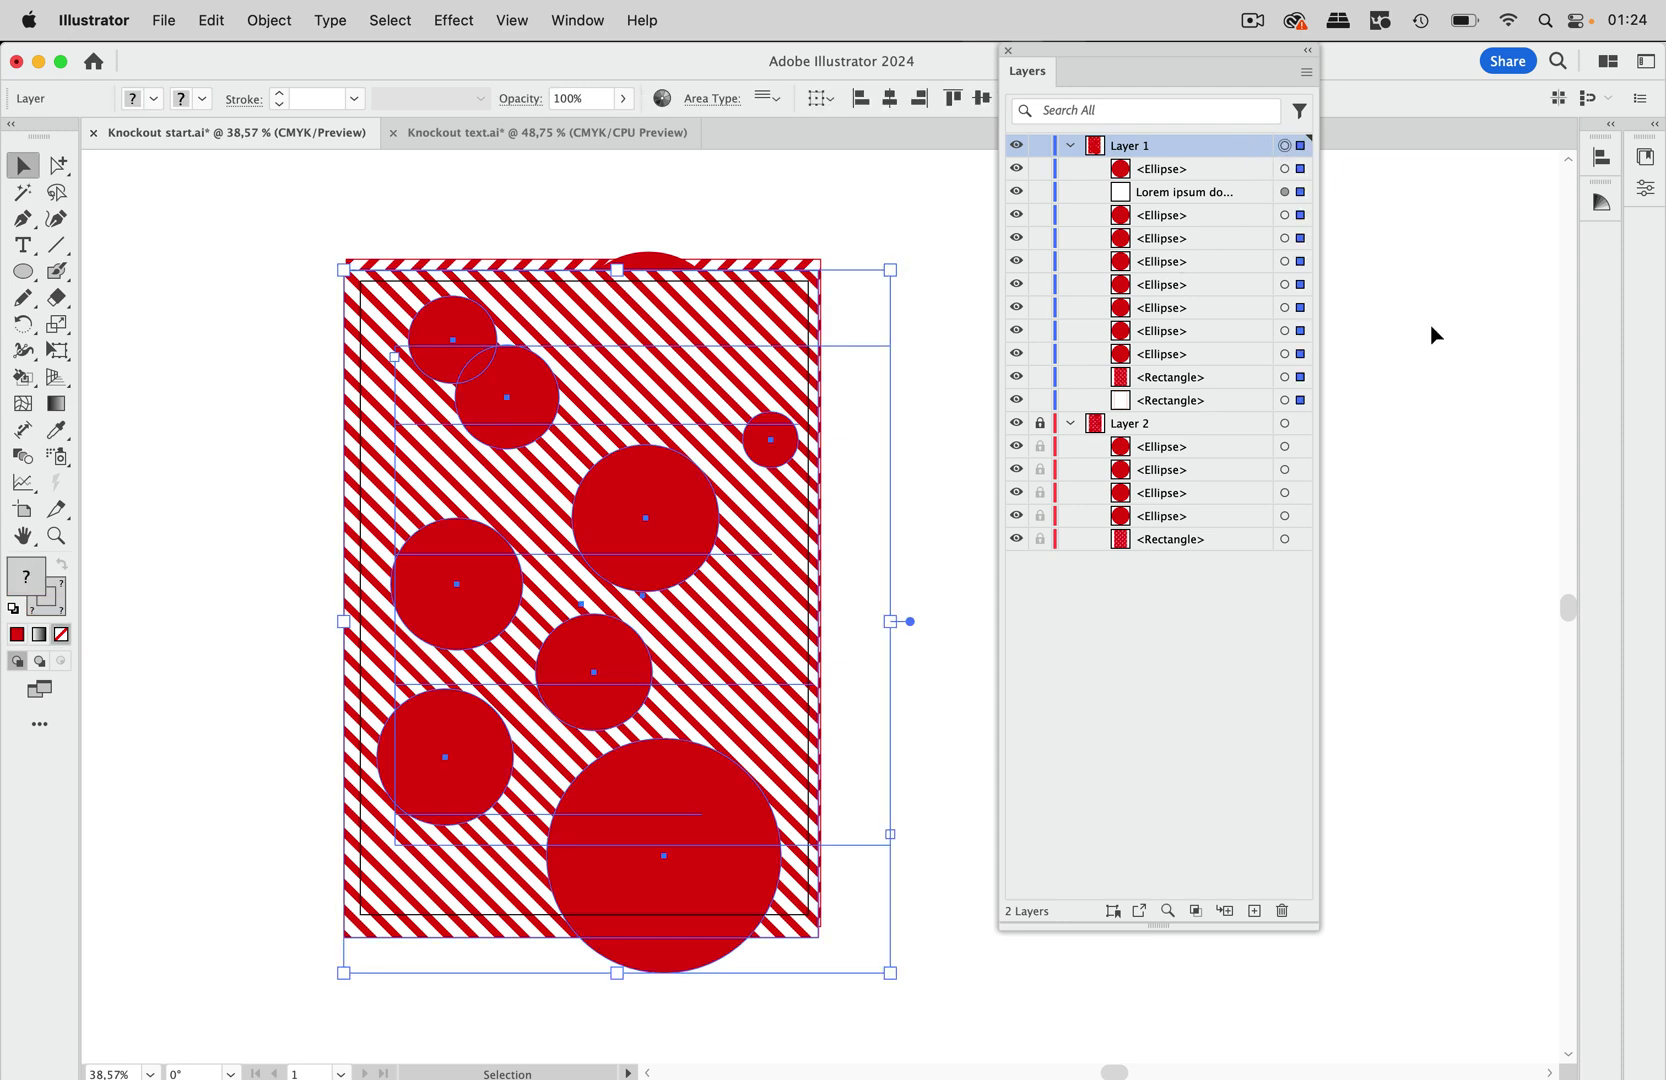
left_click(520, 100)
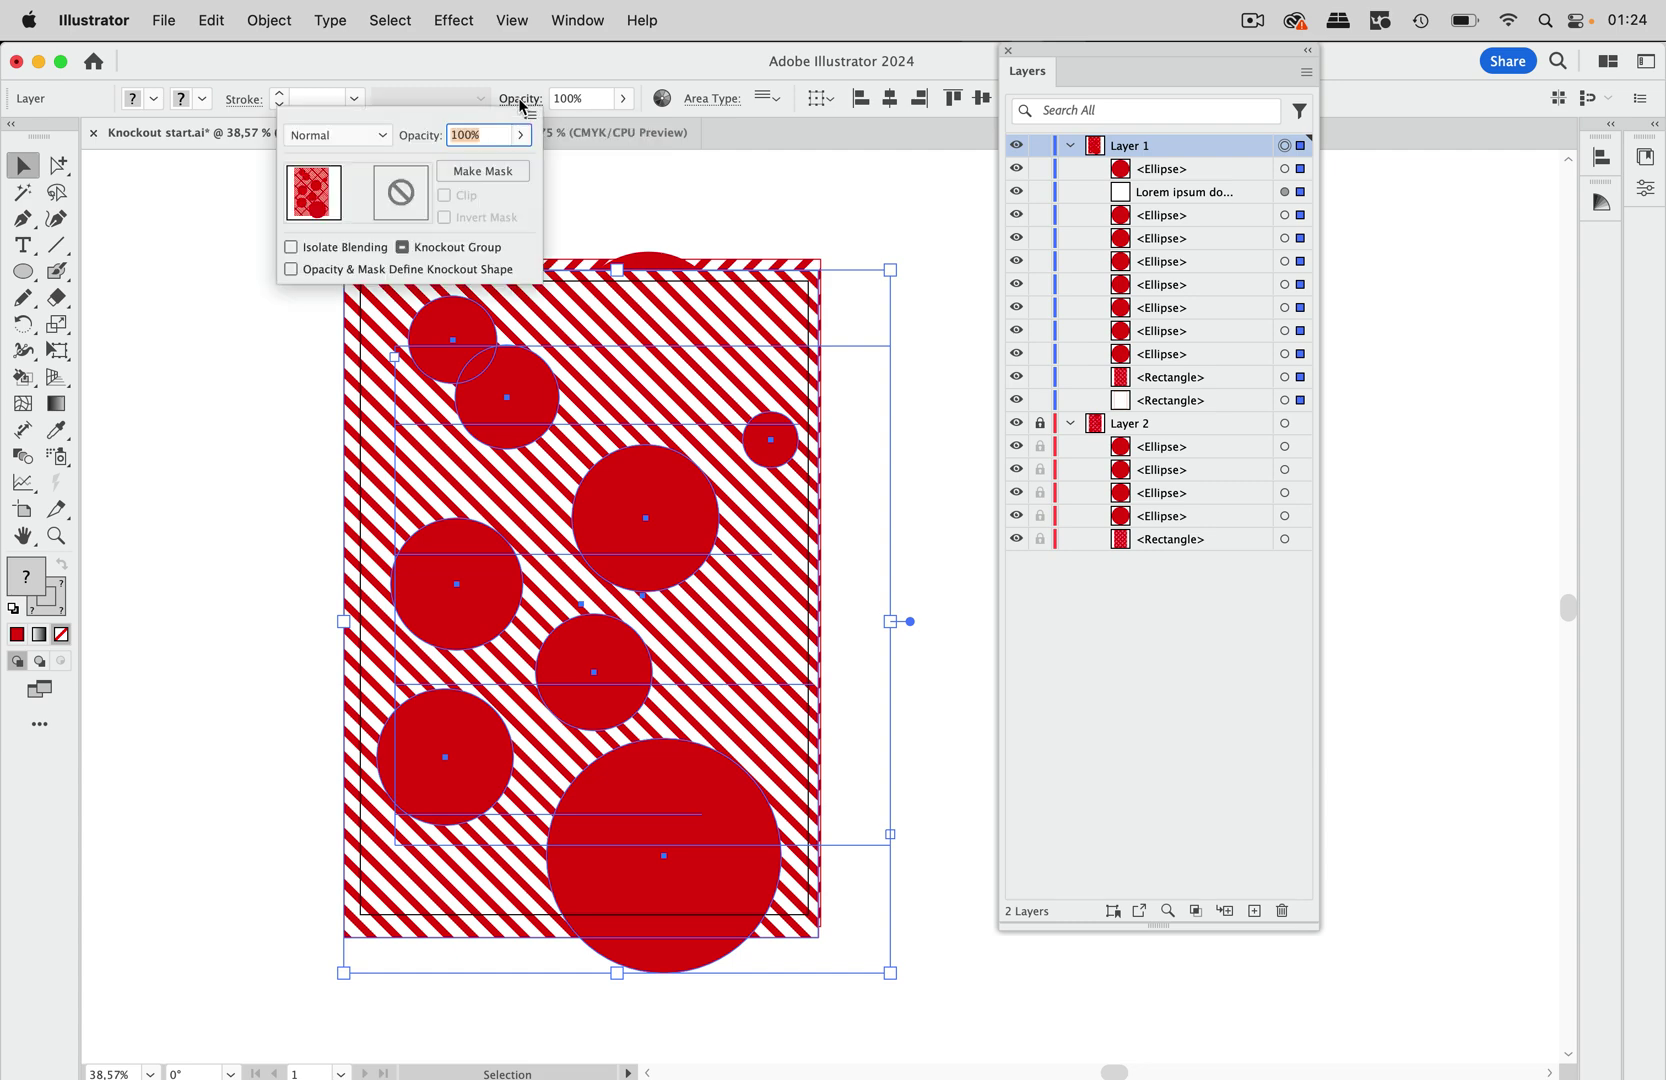
left_click(402, 247)
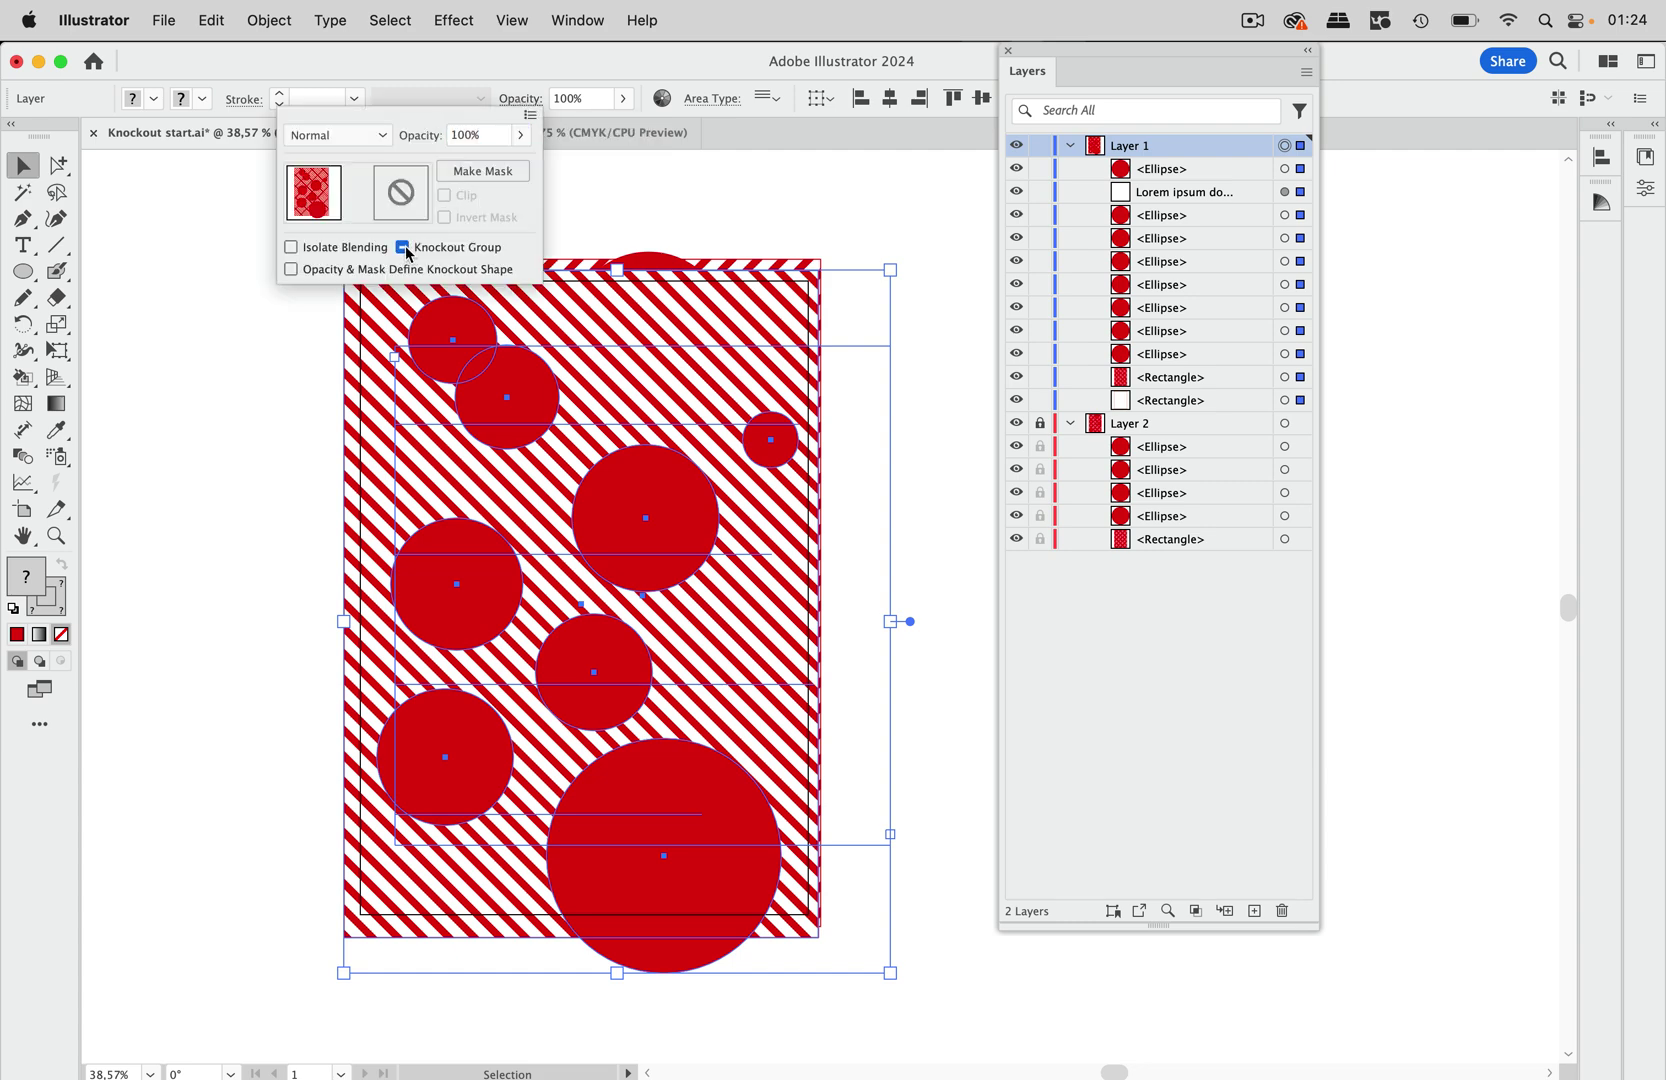
left_click(699, 196)
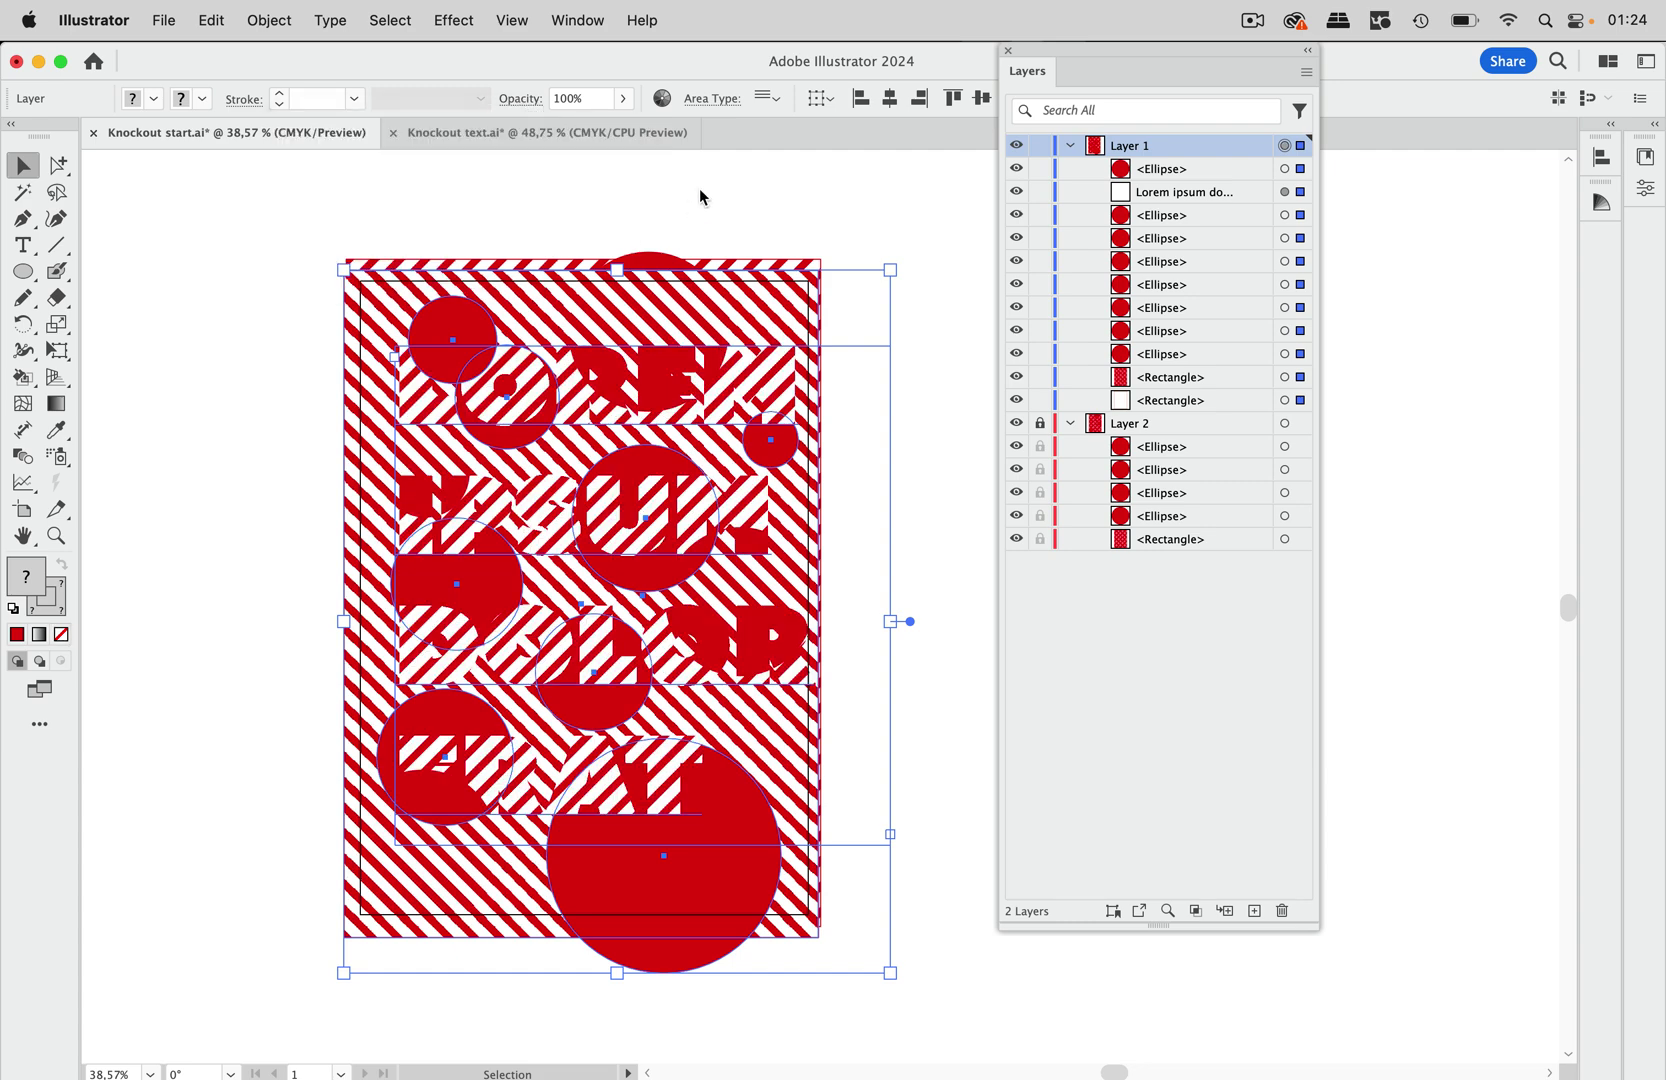
left_click(776, 206)
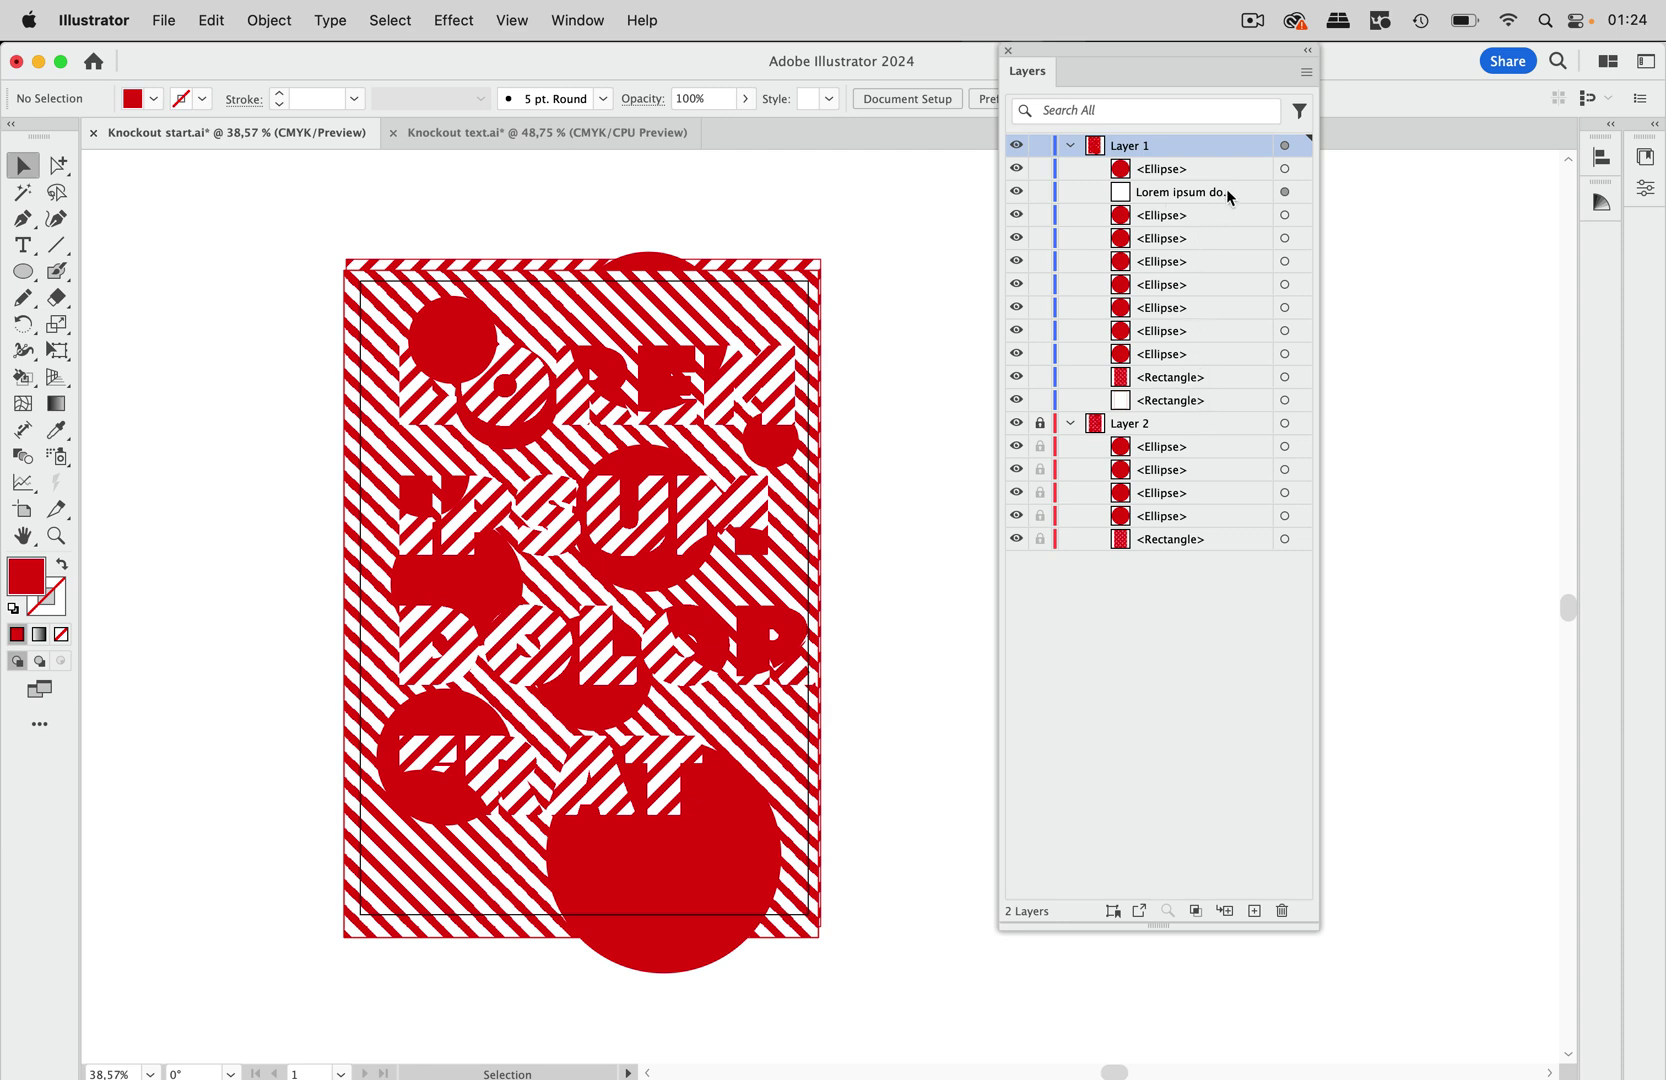
Move the top-left red ellipse down and to the right, then deselect it.
left_click(1288, 169)
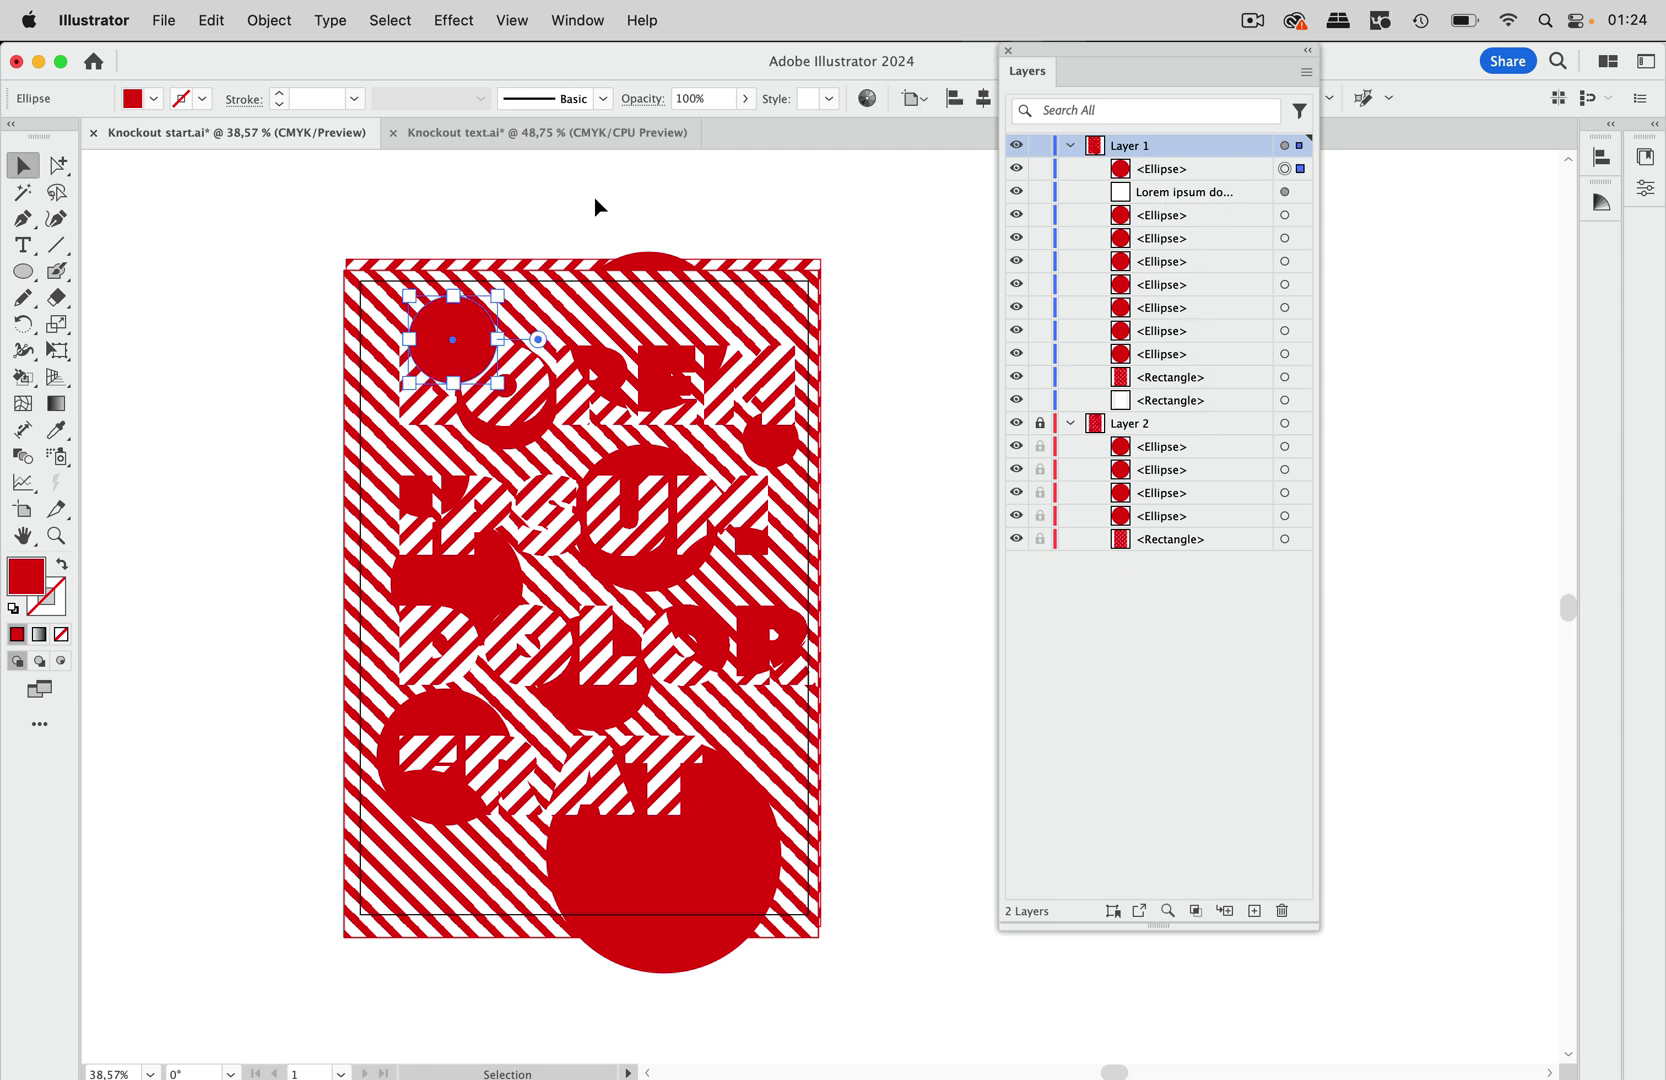
left_click_drag(463, 336, 500, 354)
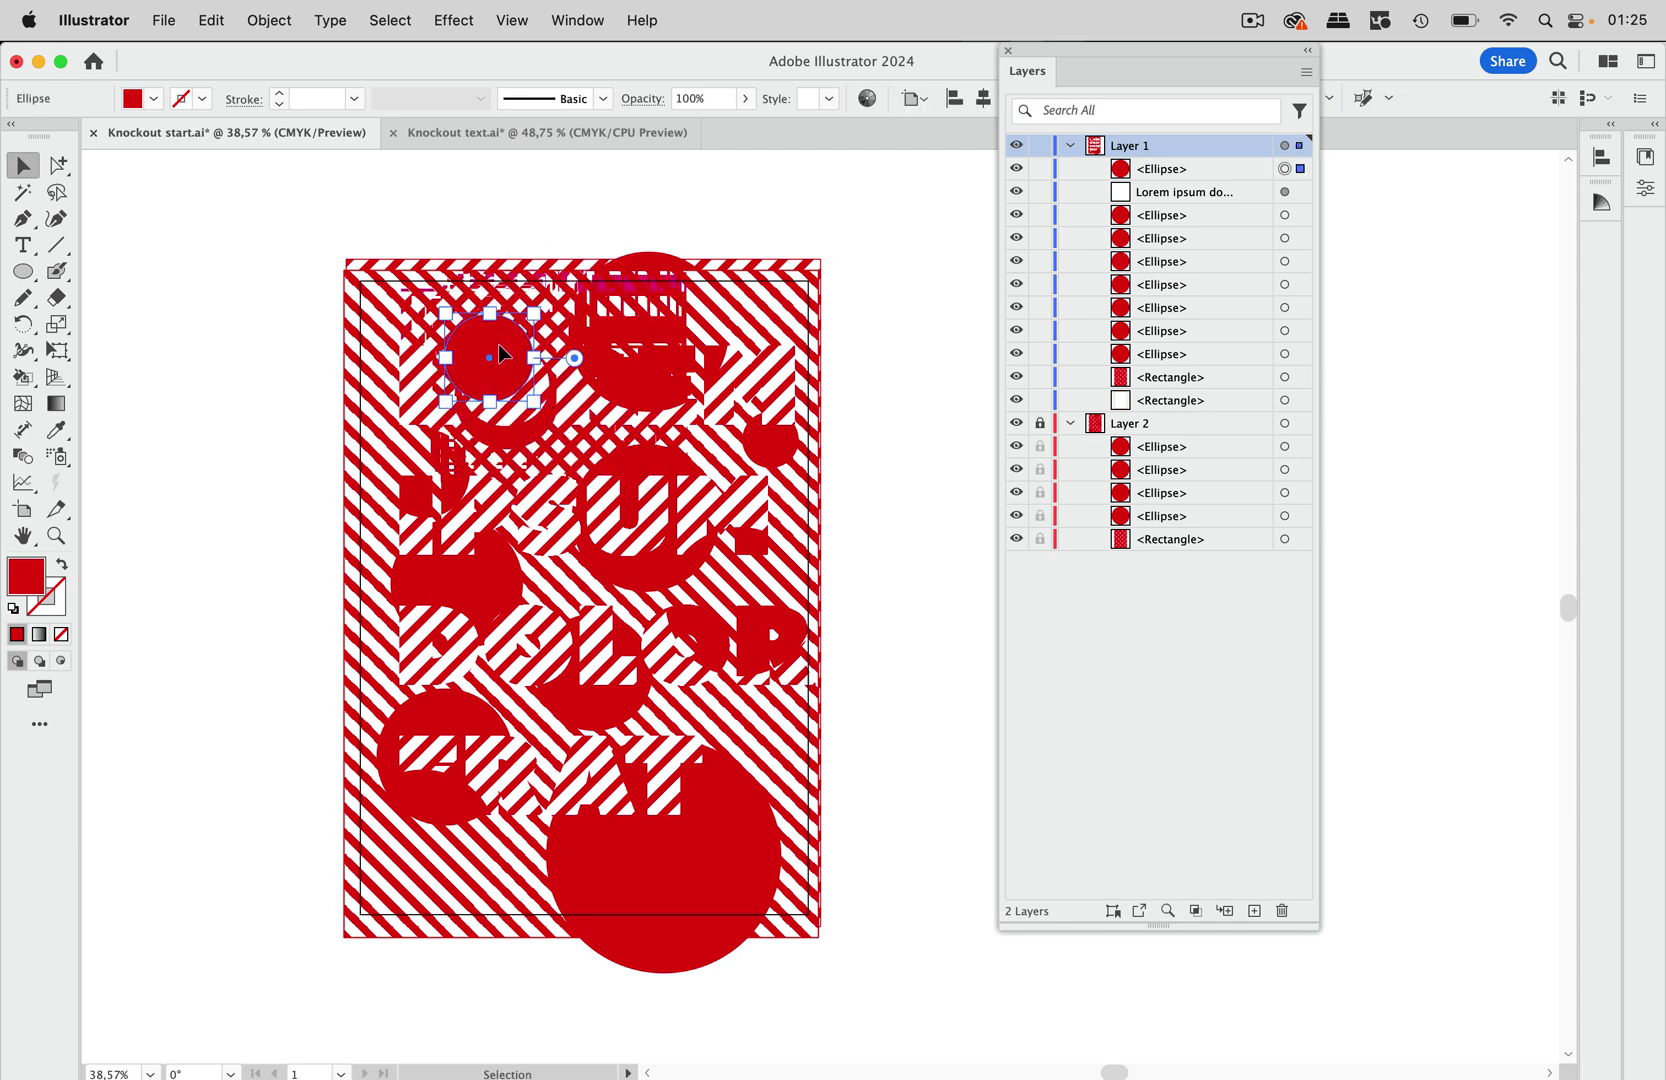
left_click(662, 216)
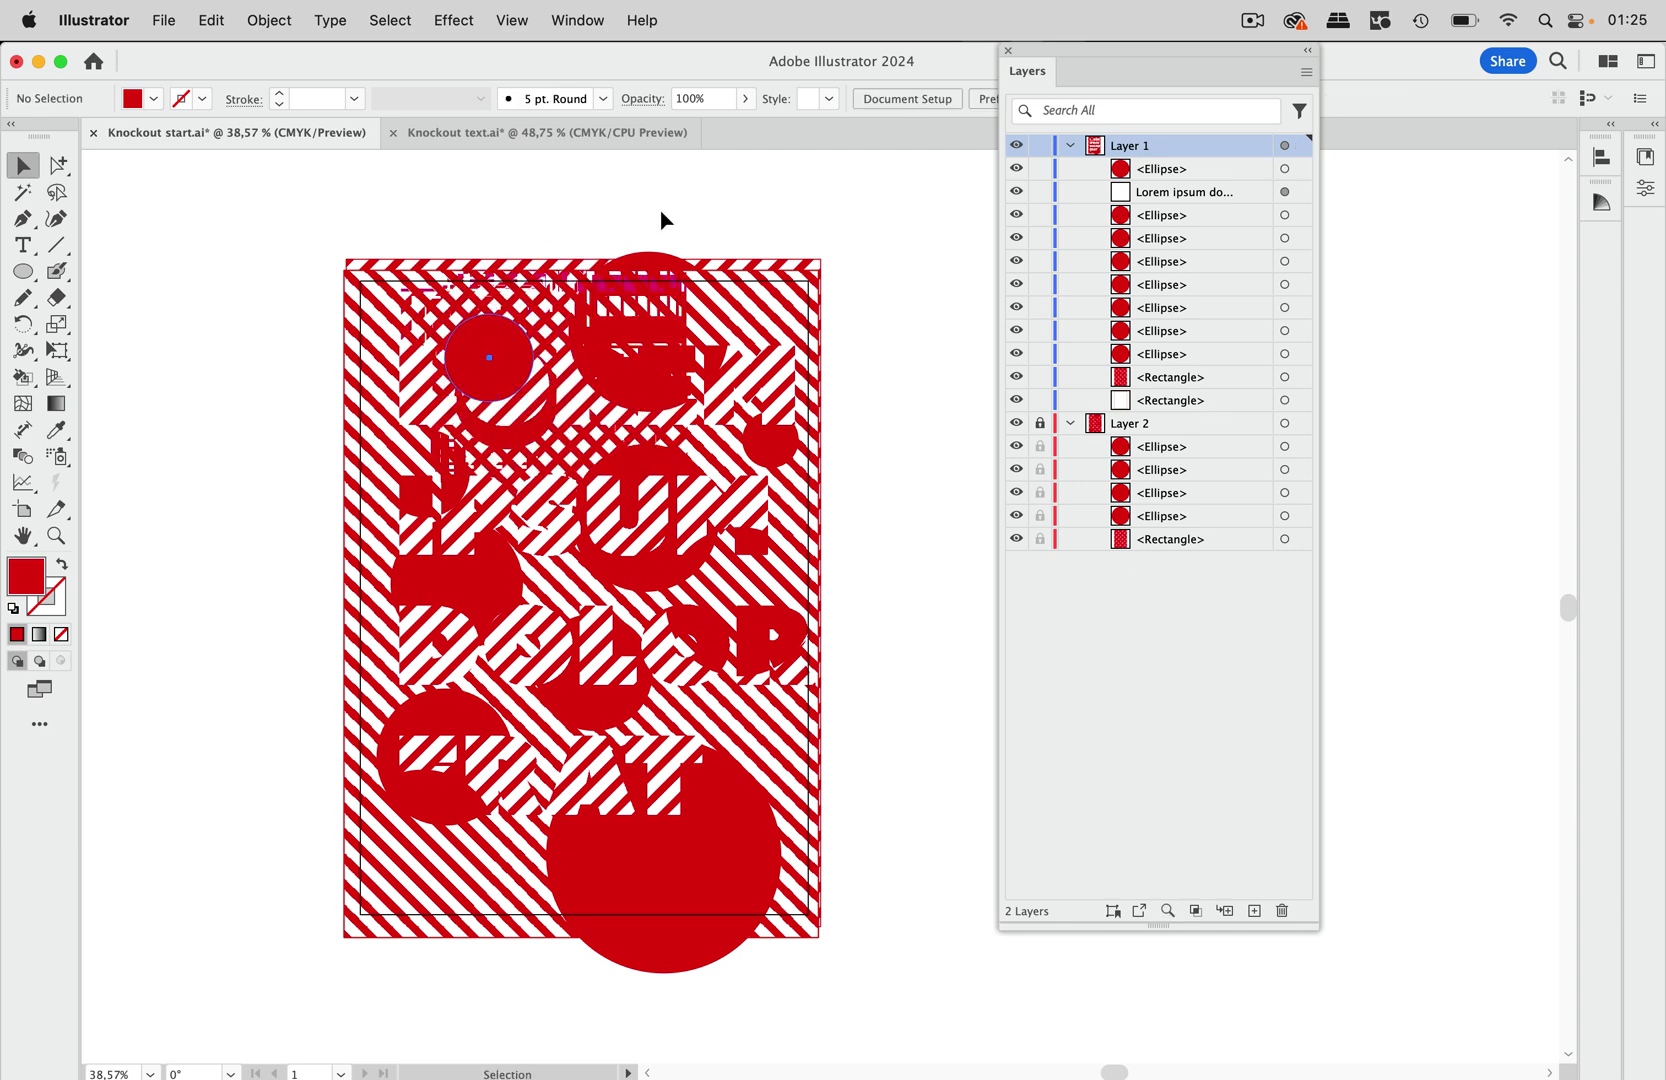
Switch the view to CPU preview and move the top-left circle up and left.
left_click(524, 20)
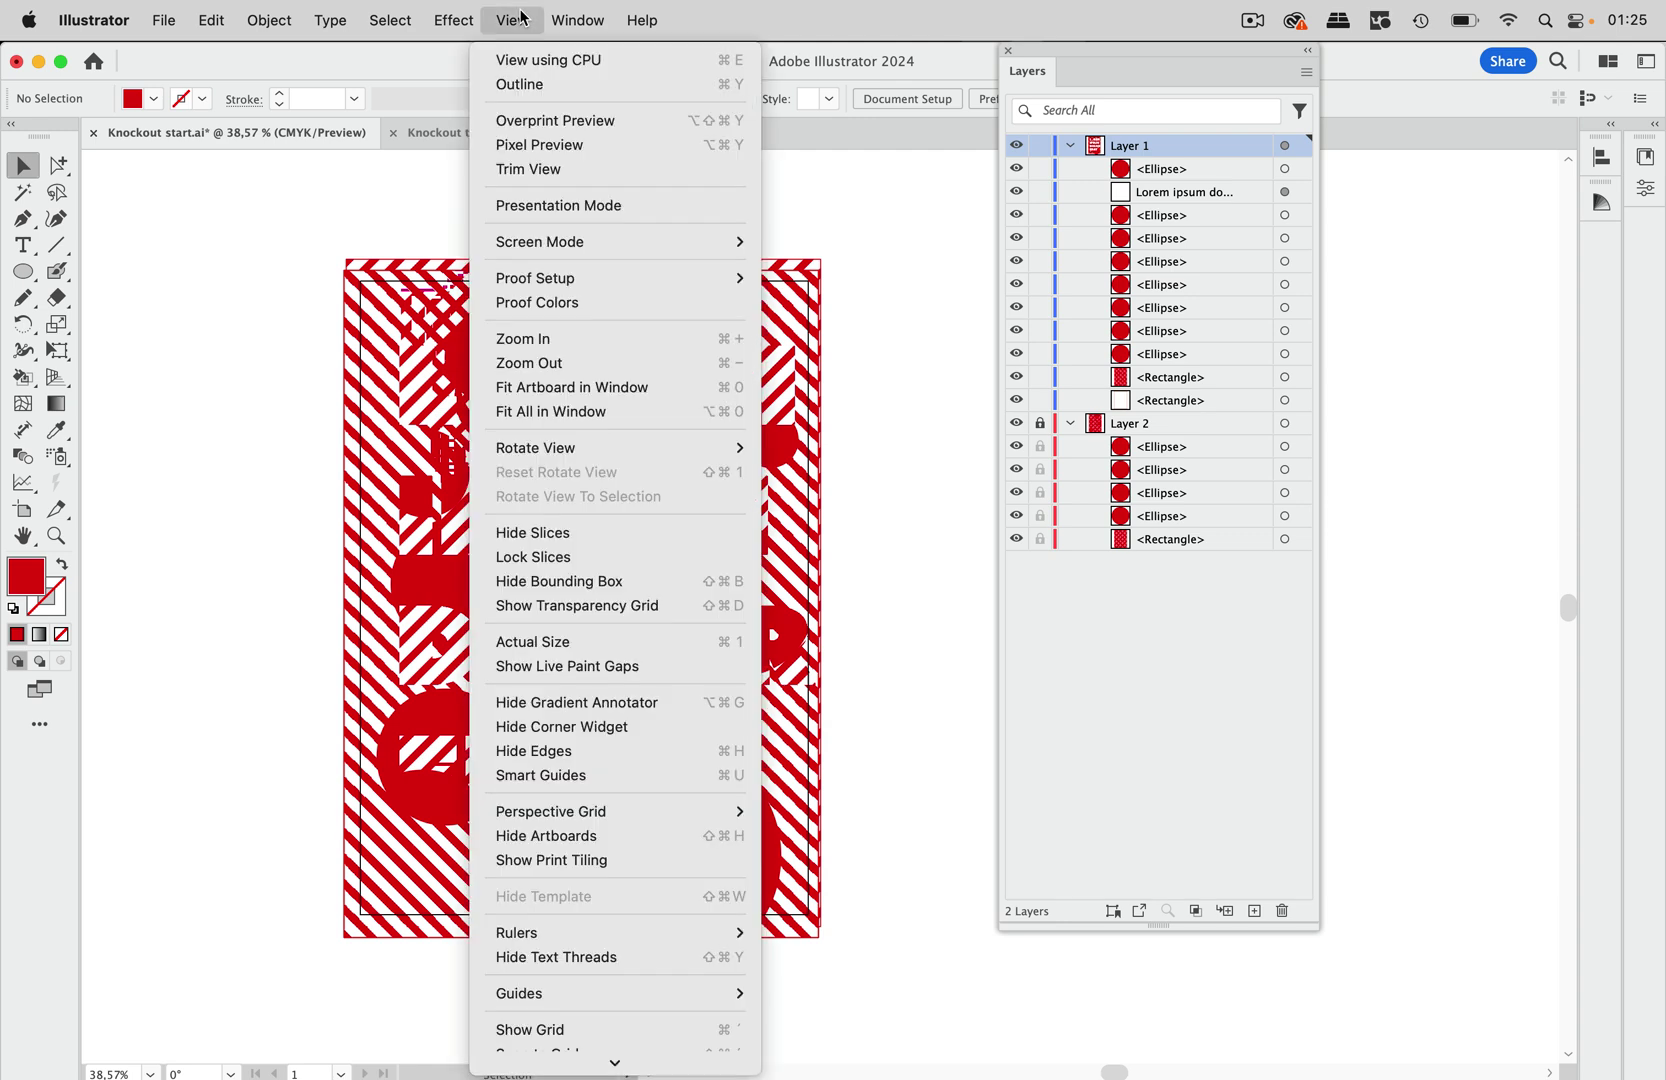
left_click(527, 59)
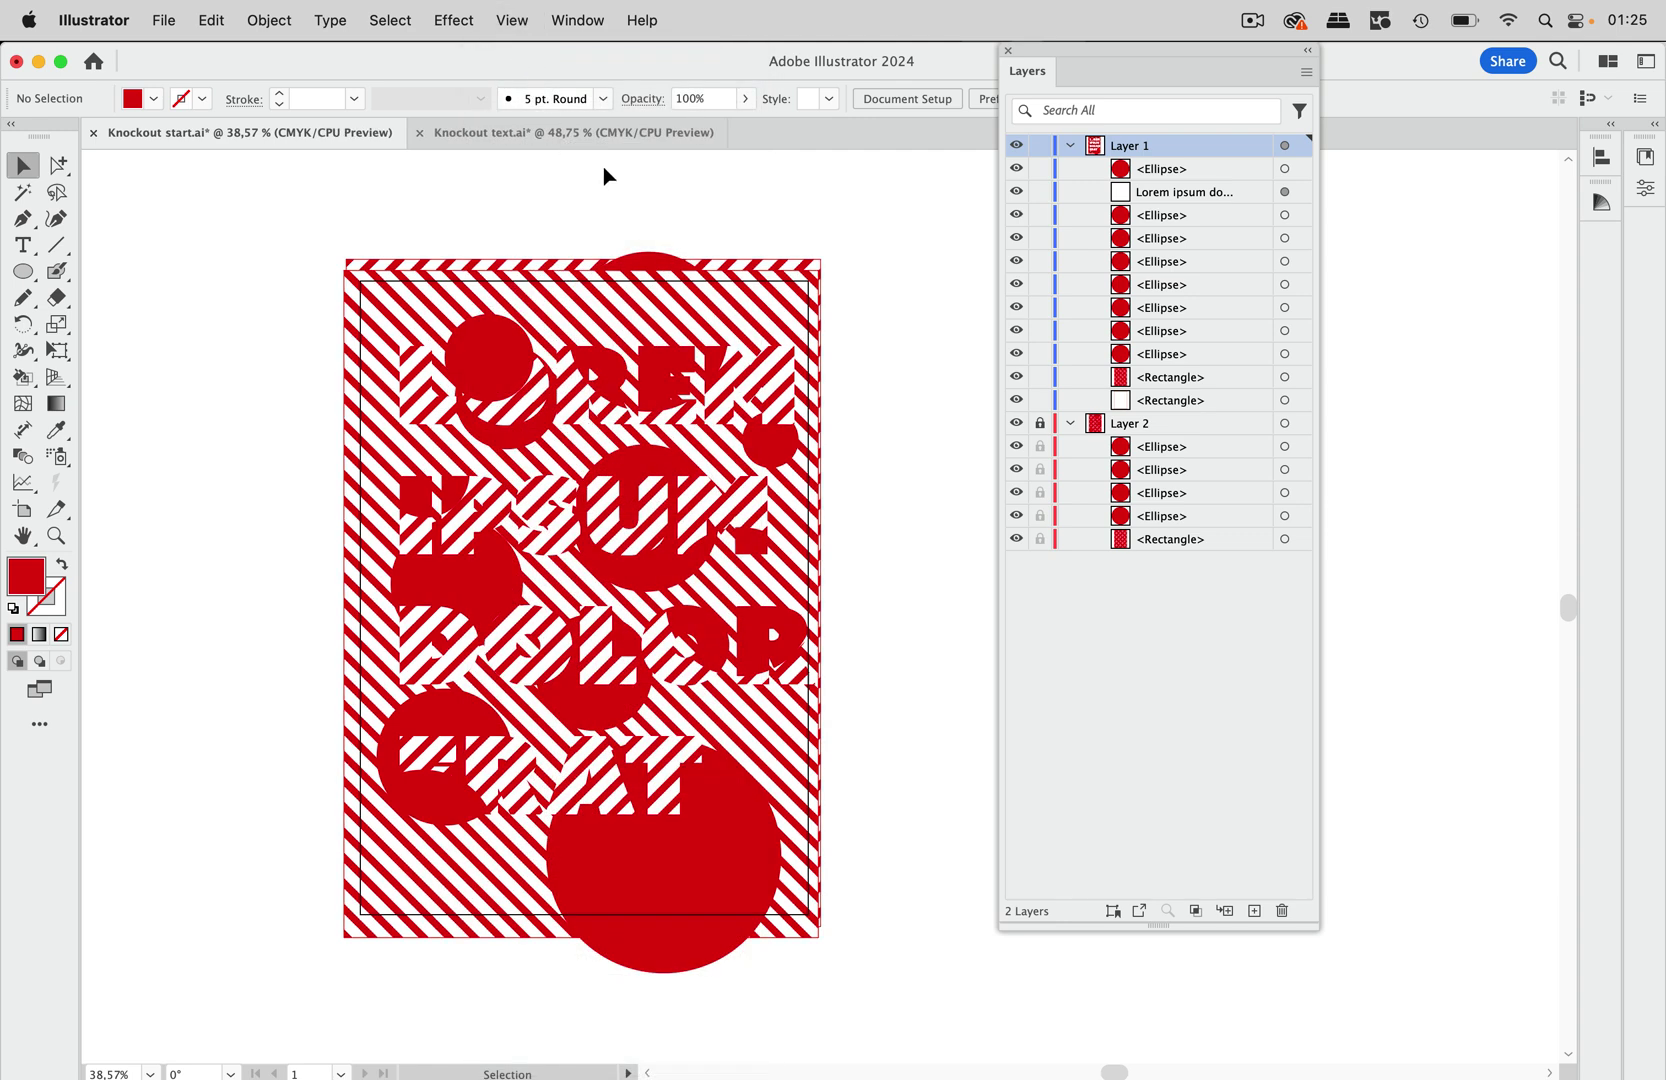
mouse_move(501, 336)
left_mouse_down()
mouse_move(460, 325)
mouse_move(492, 335)
mouse_move(477, 334)
left_mouse_up()
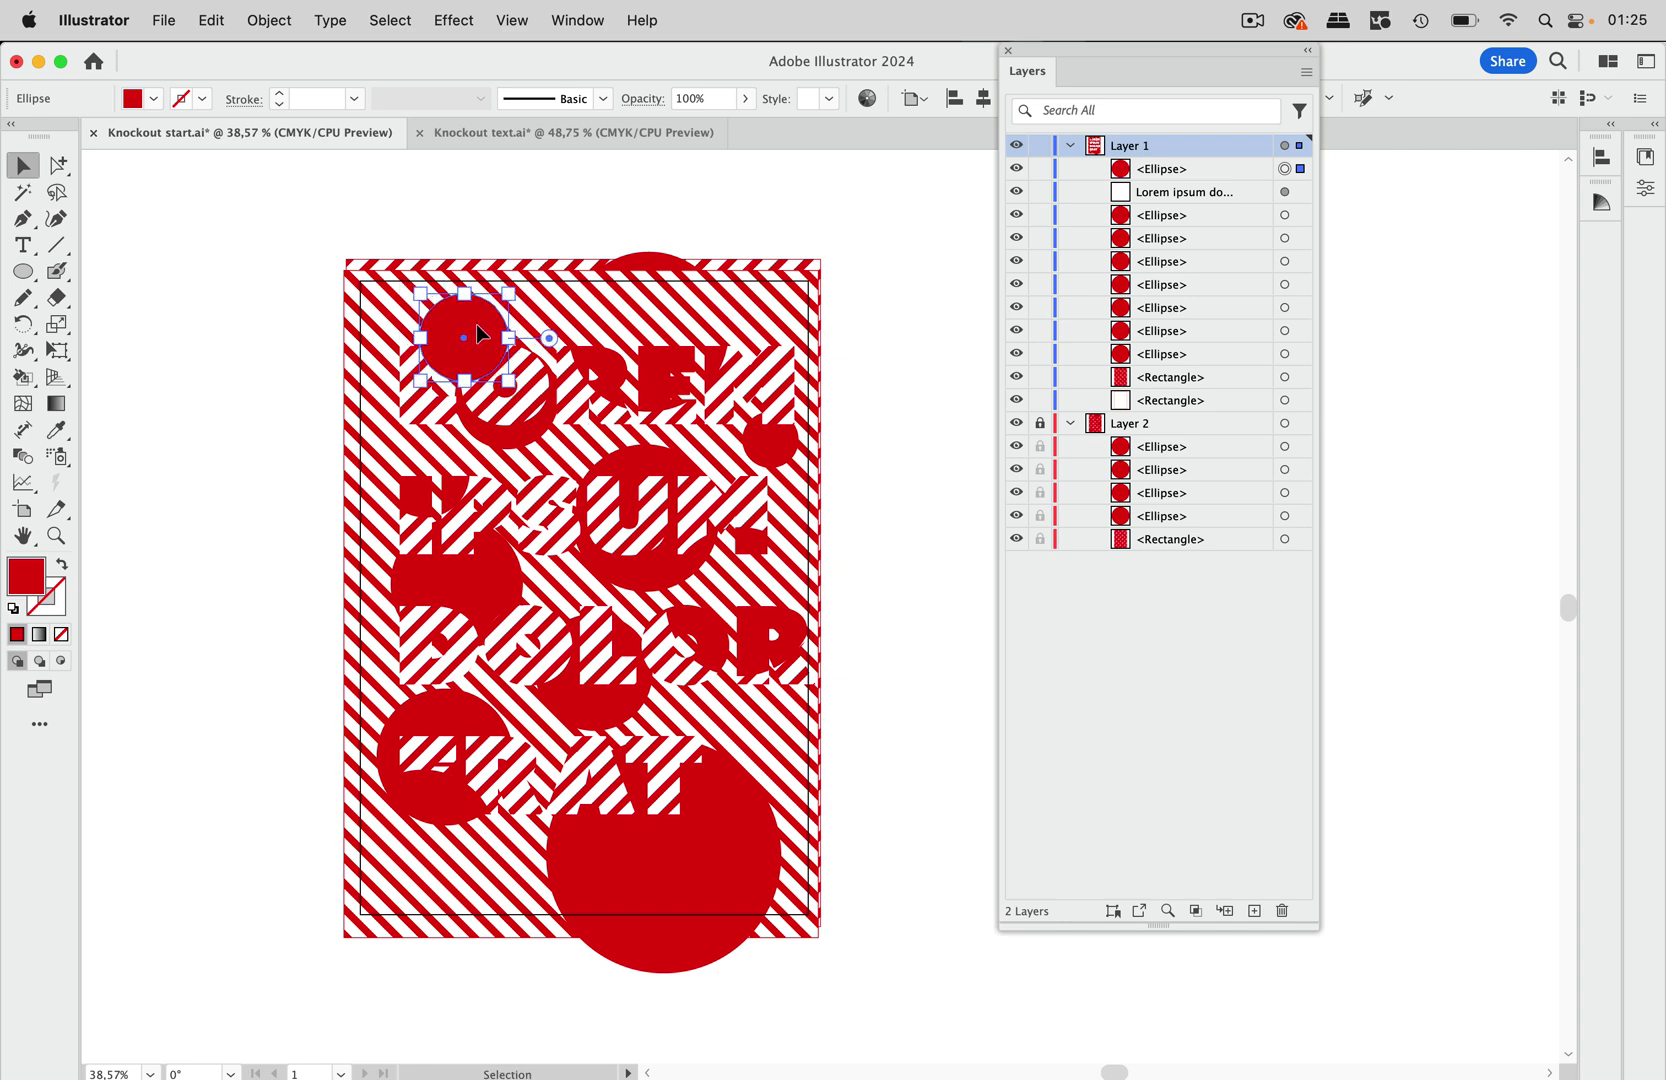
Move the LOREM IPSUM DOLOR ERAT lettering up and slightly left, then deselect.
left_click(529, 224)
left_click(579, 425)
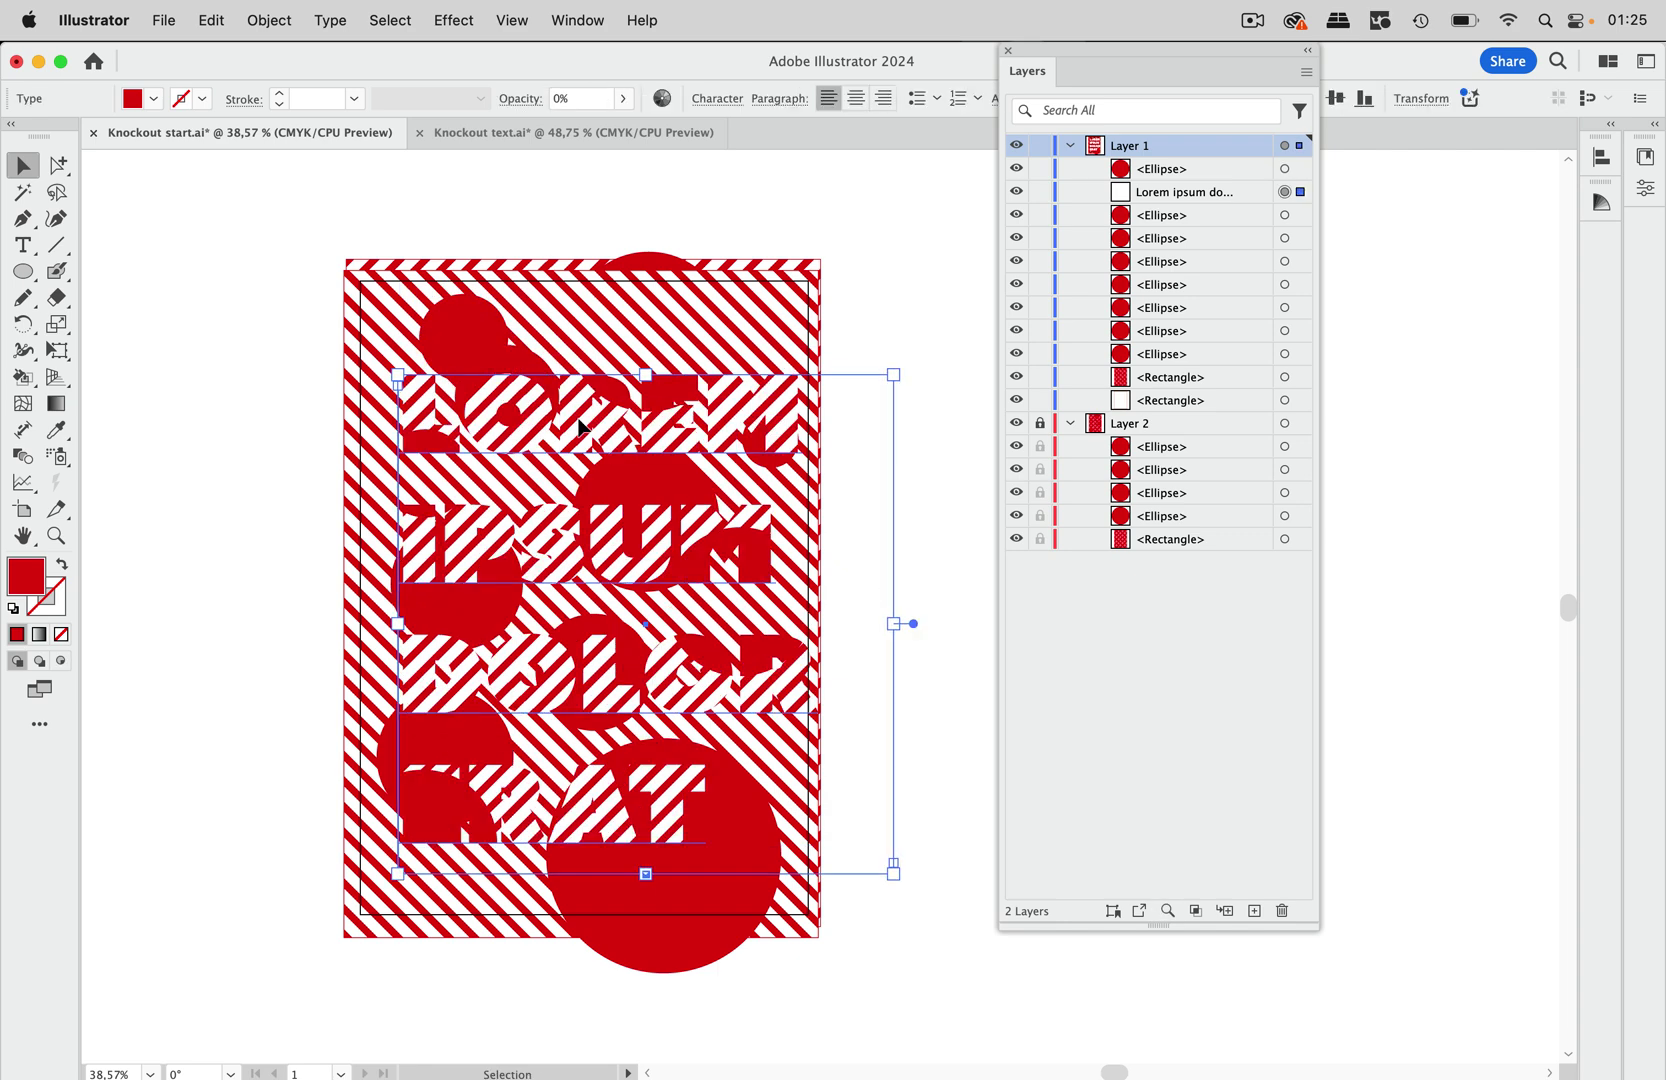
left_click_drag(579, 425, 562, 388)
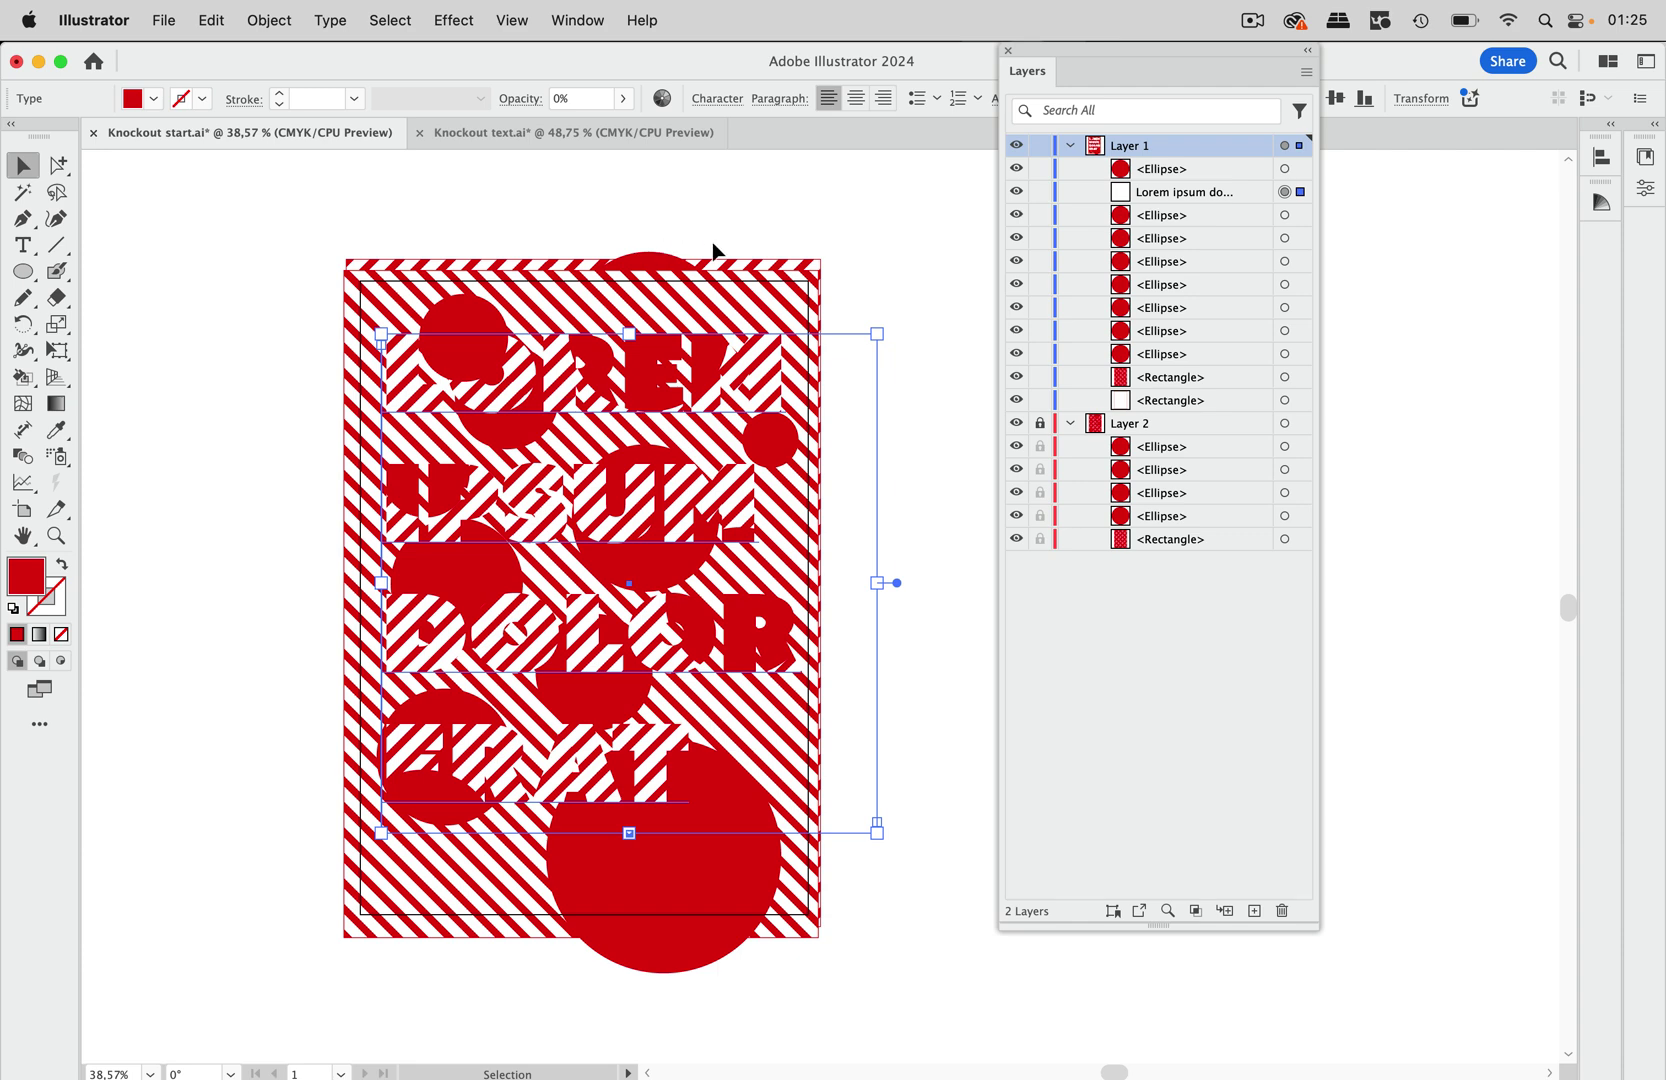
left_click(828, 220)
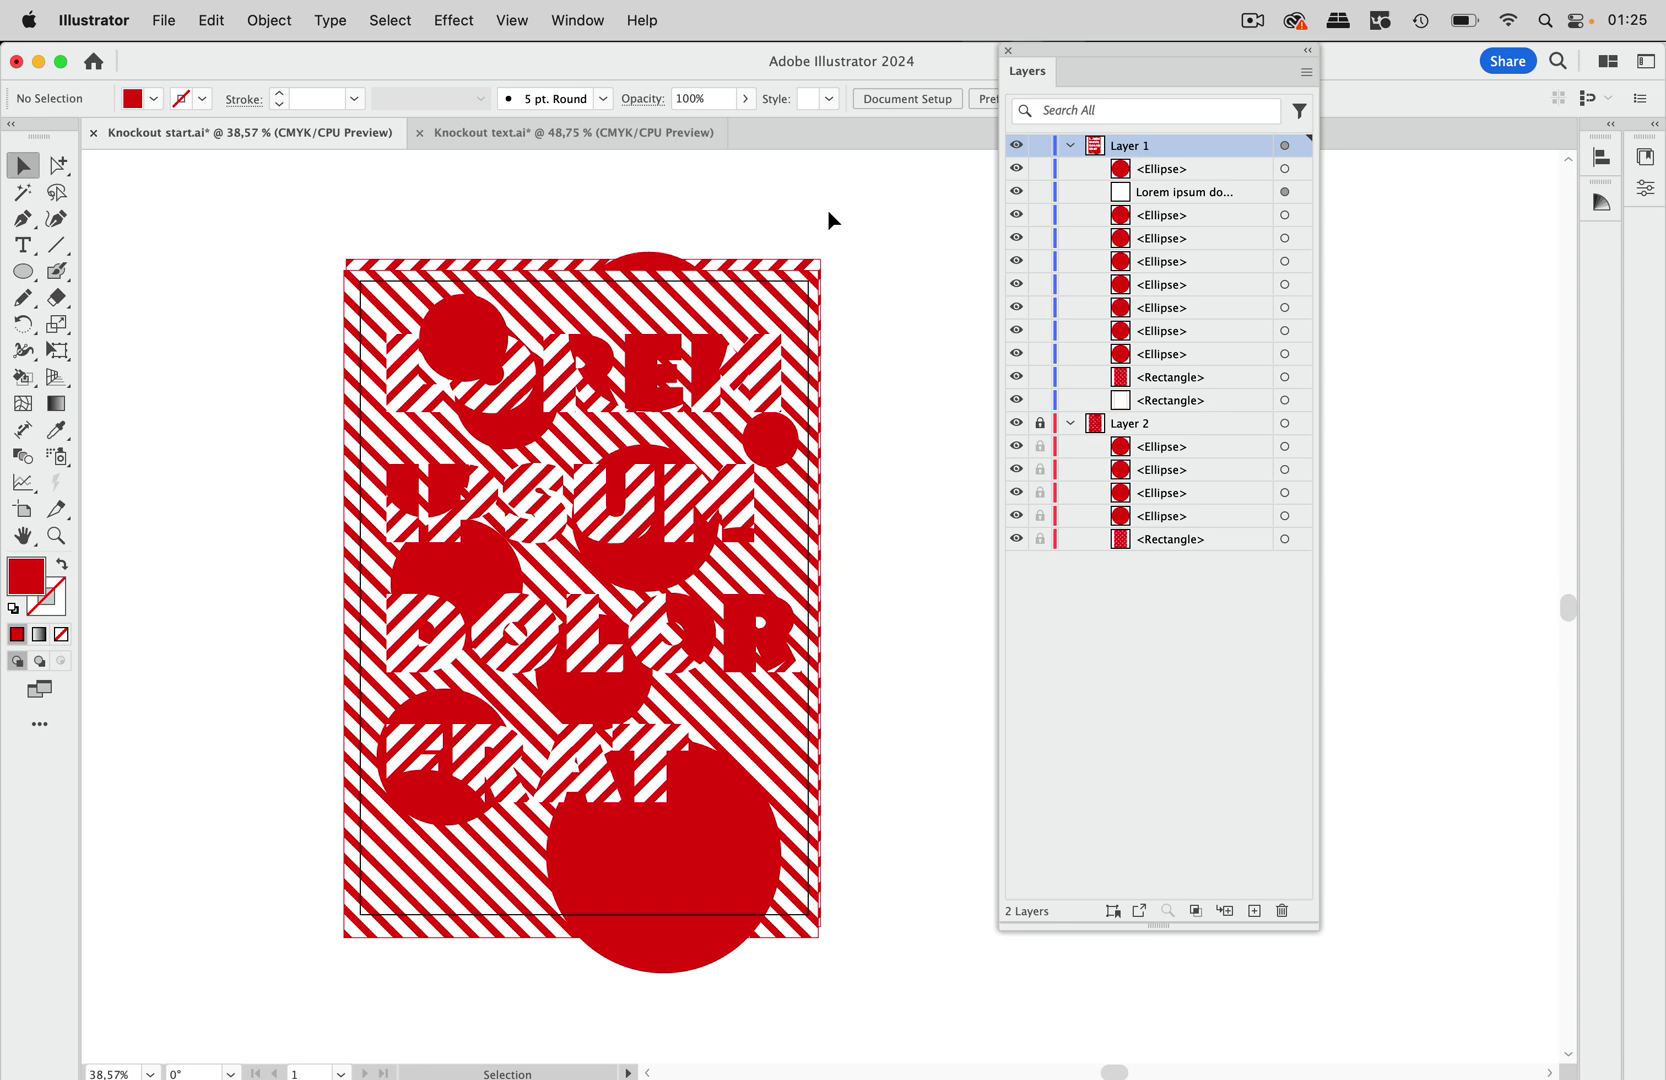
Move the large bottom circle upward, then reselect the lettering.
left_click(768, 362)
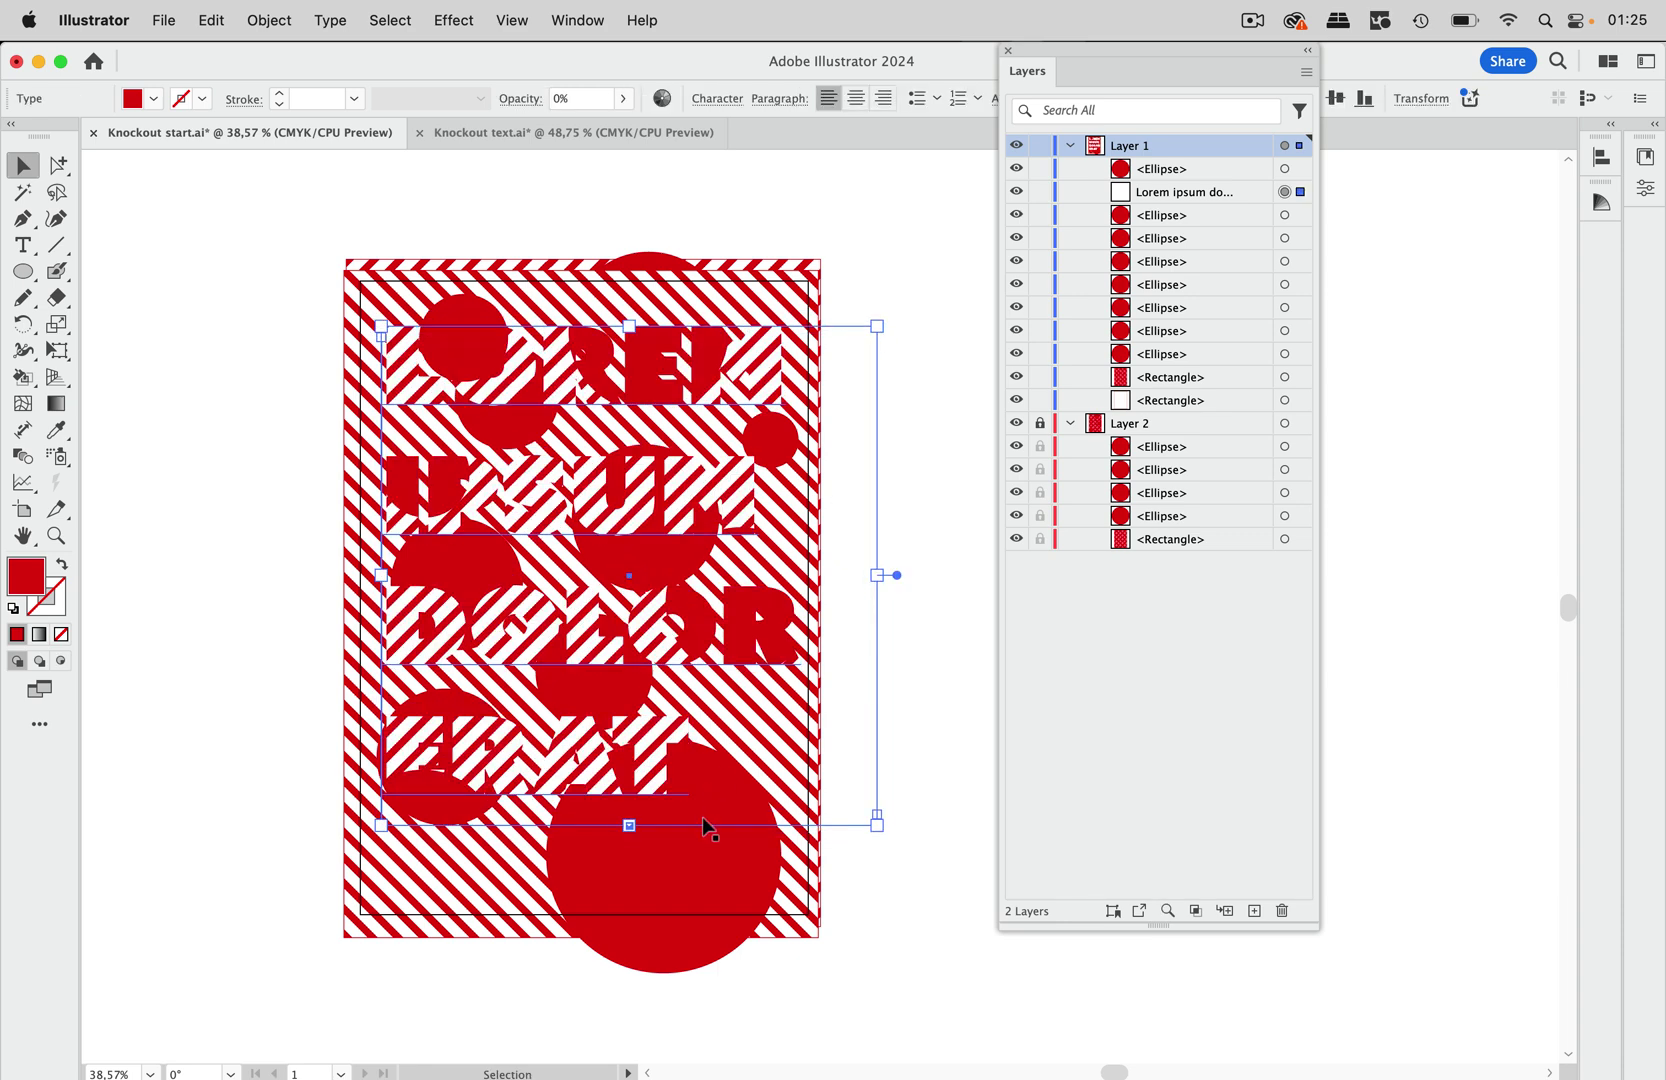
left_click(688, 872)
mouse_move(688, 872)
left_mouse_down()
mouse_move(642, 806)
mouse_move(677, 852)
mouse_move(695, 816)
mouse_move(673, 863)
mouse_move(686, 858)
left_mouse_up()
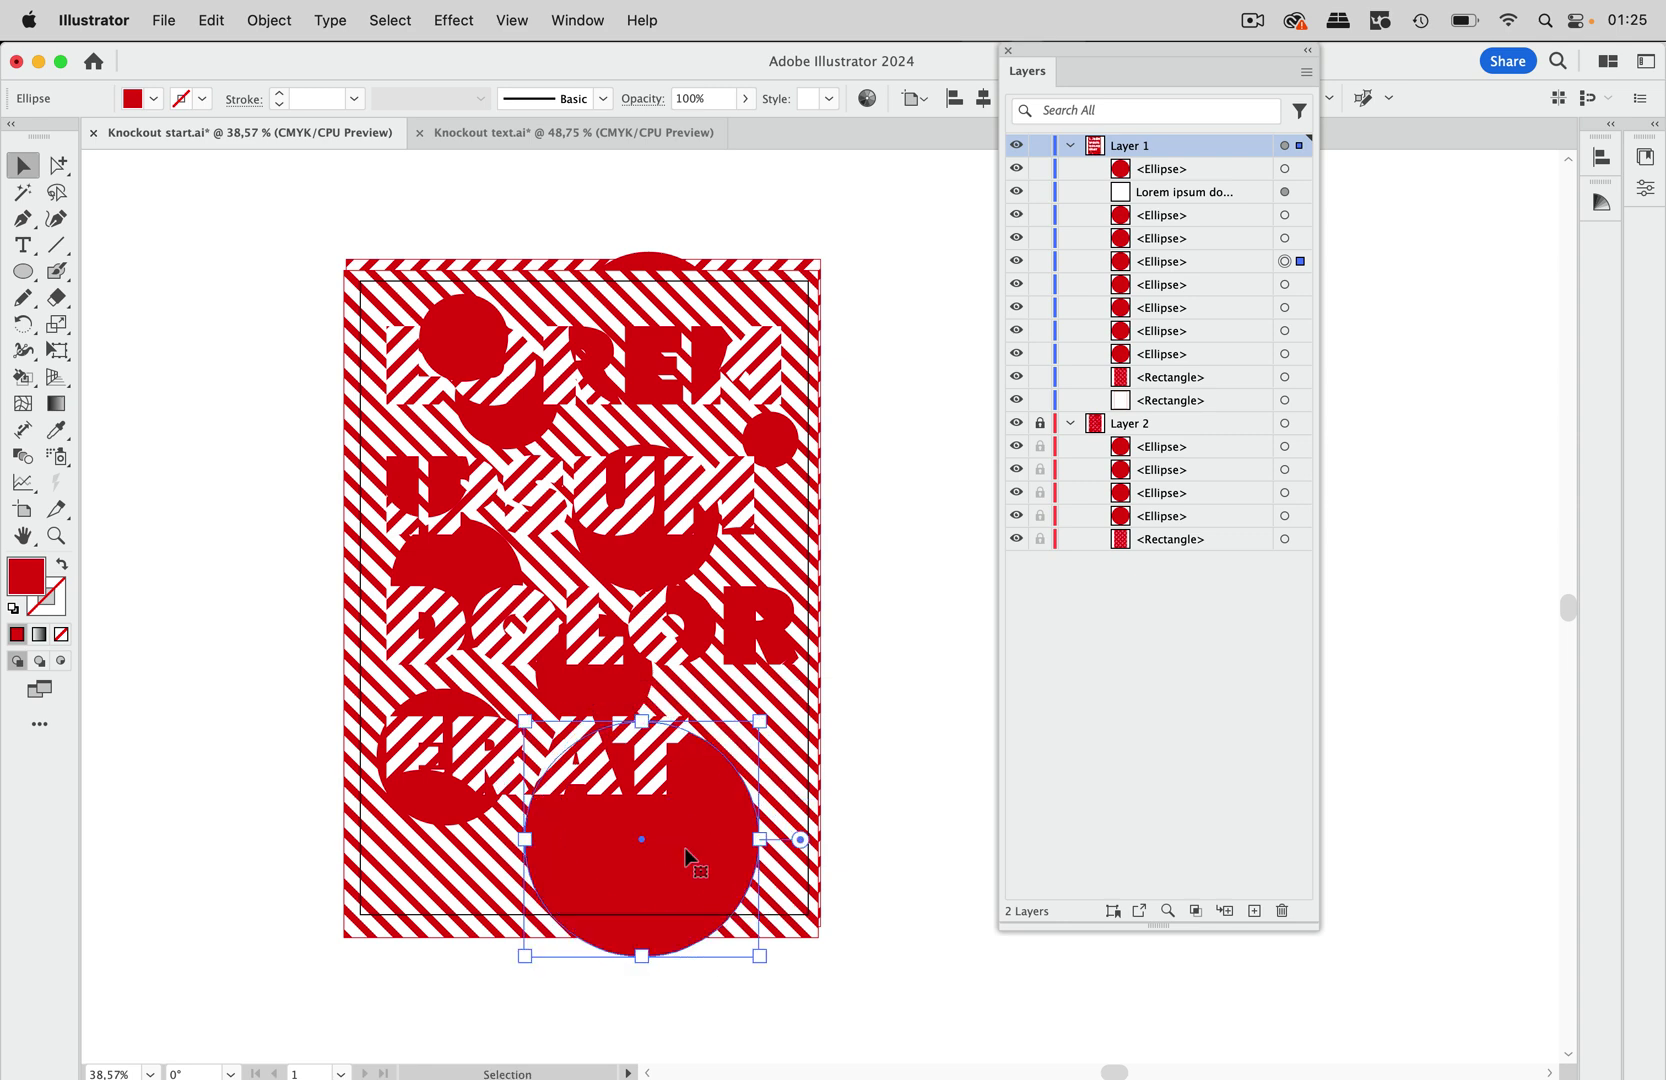
left_click(659, 553)
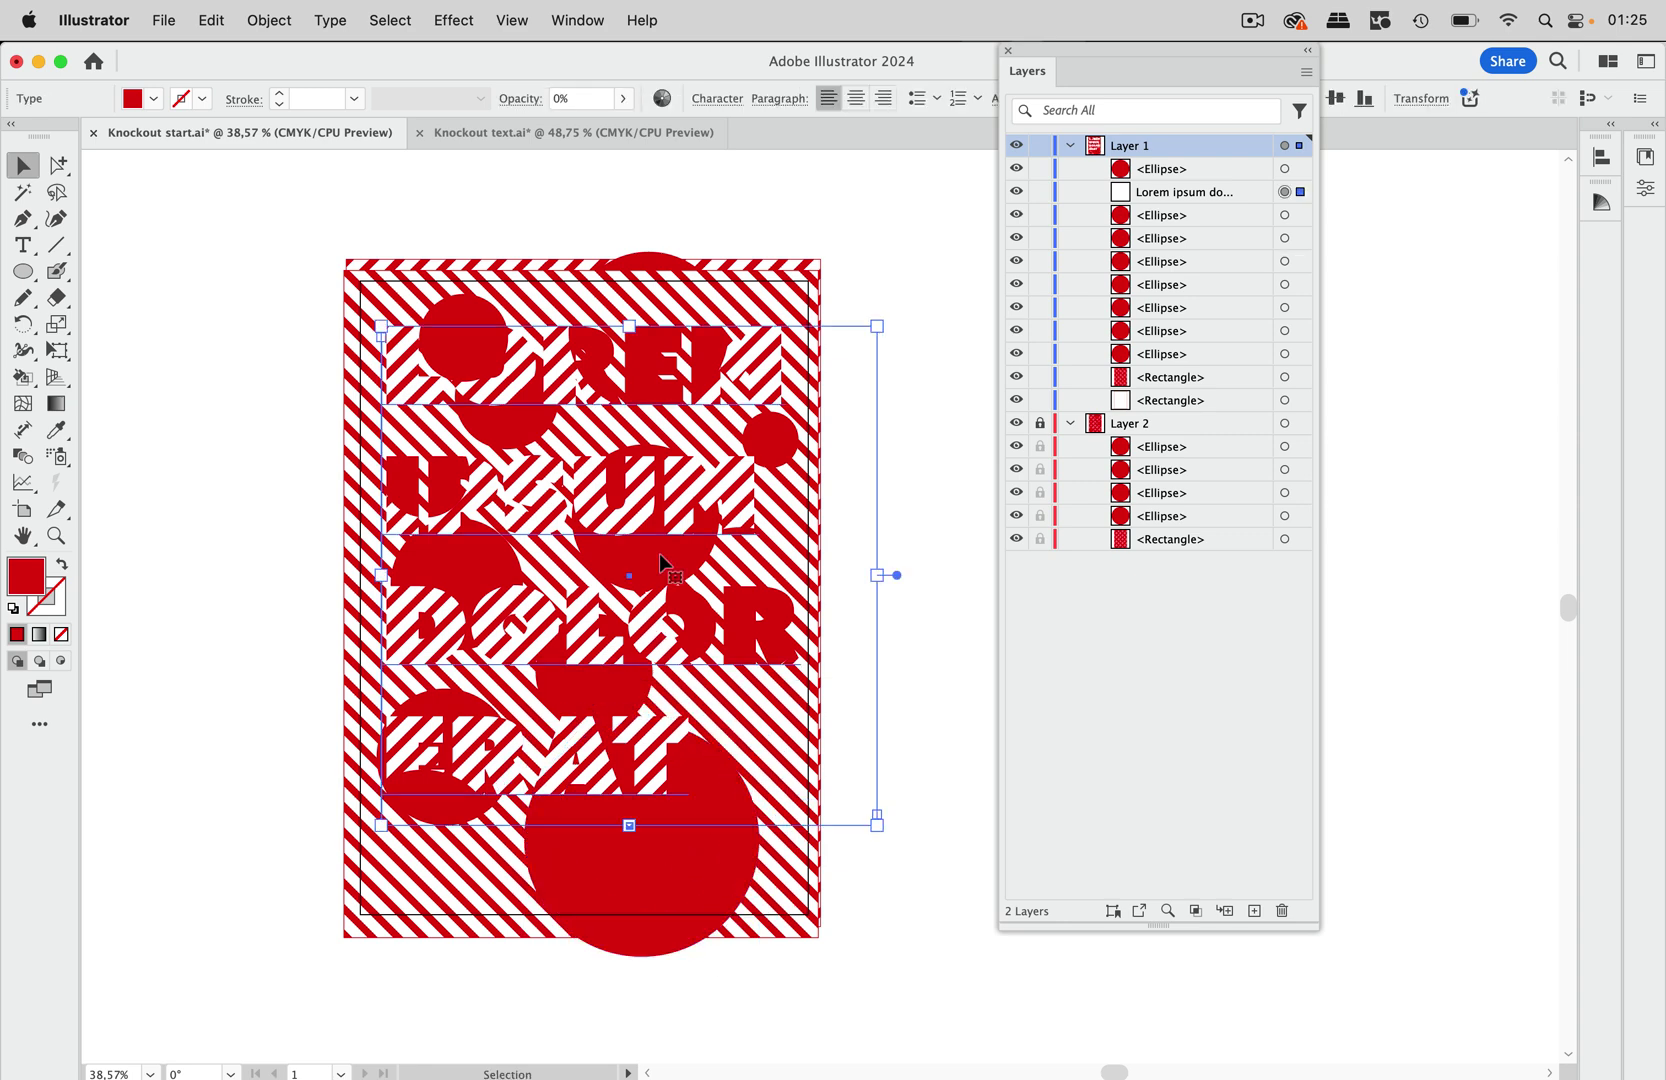
Lock the Lorem ipsum text and shift the circle behind the U.
left_click(1040, 191)
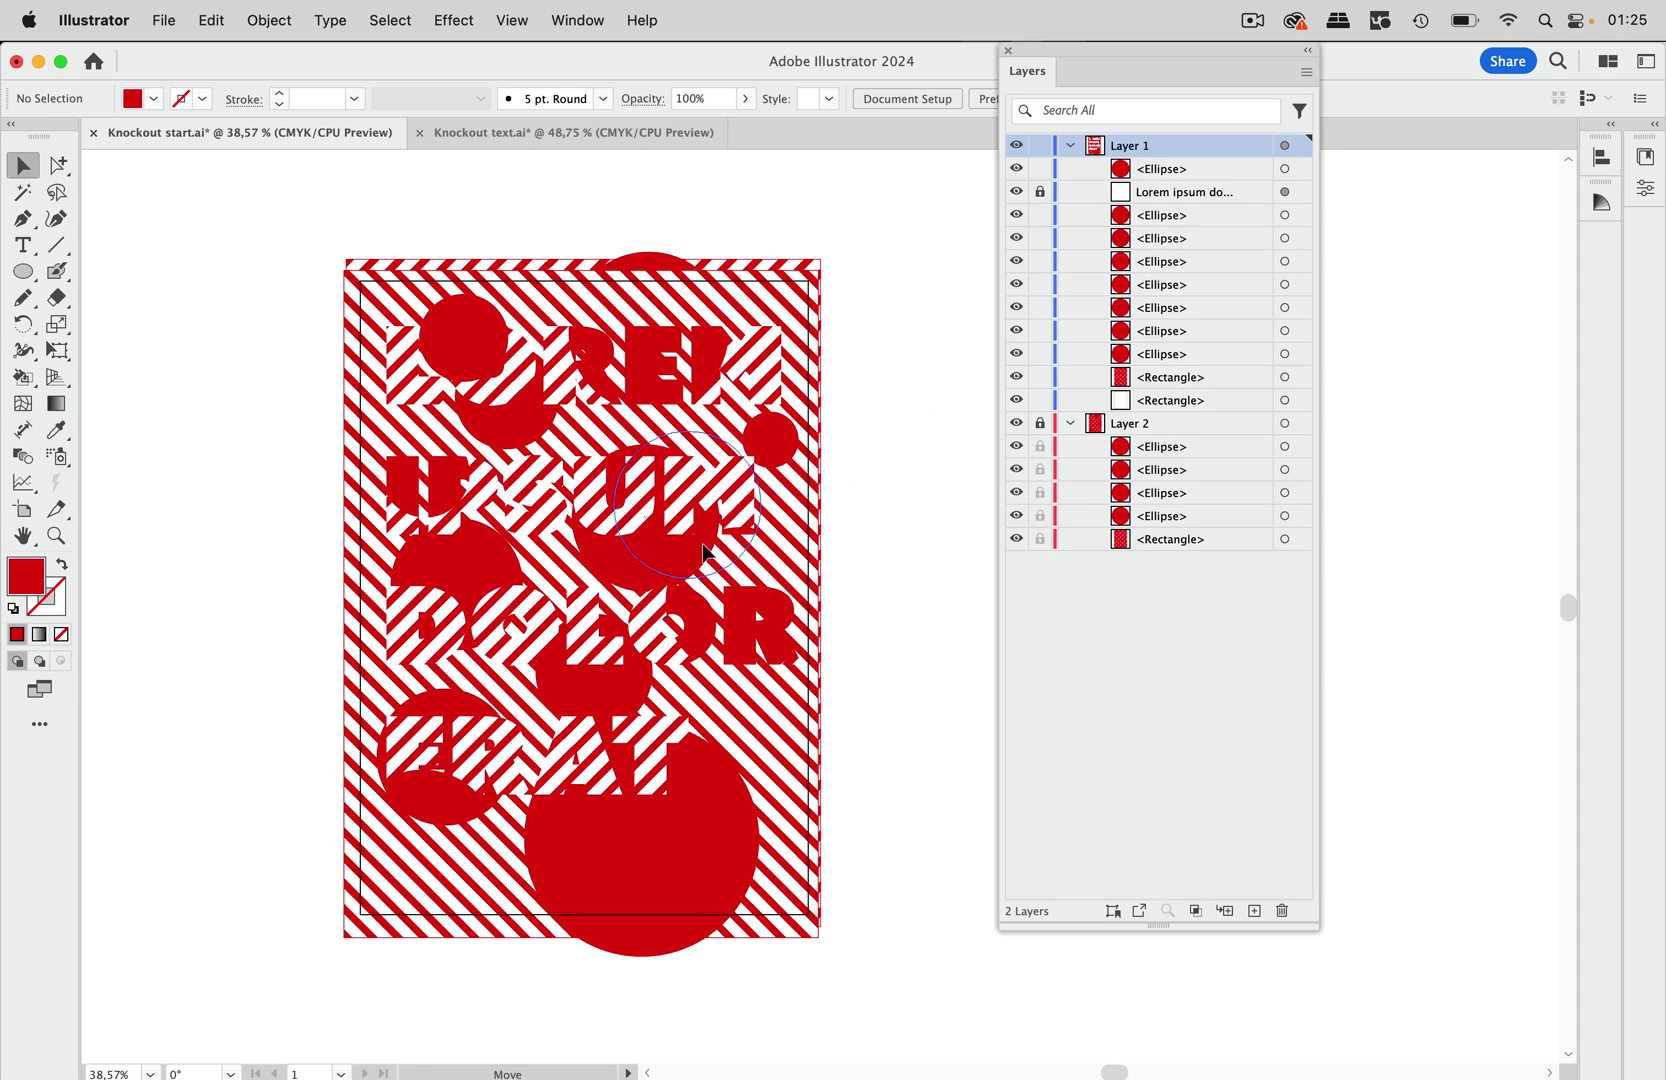
mouse_move(686, 540)
left_mouse_down()
mouse_move(702, 543)
mouse_move(633, 549)
mouse_move(687, 551)
left_mouse_up()
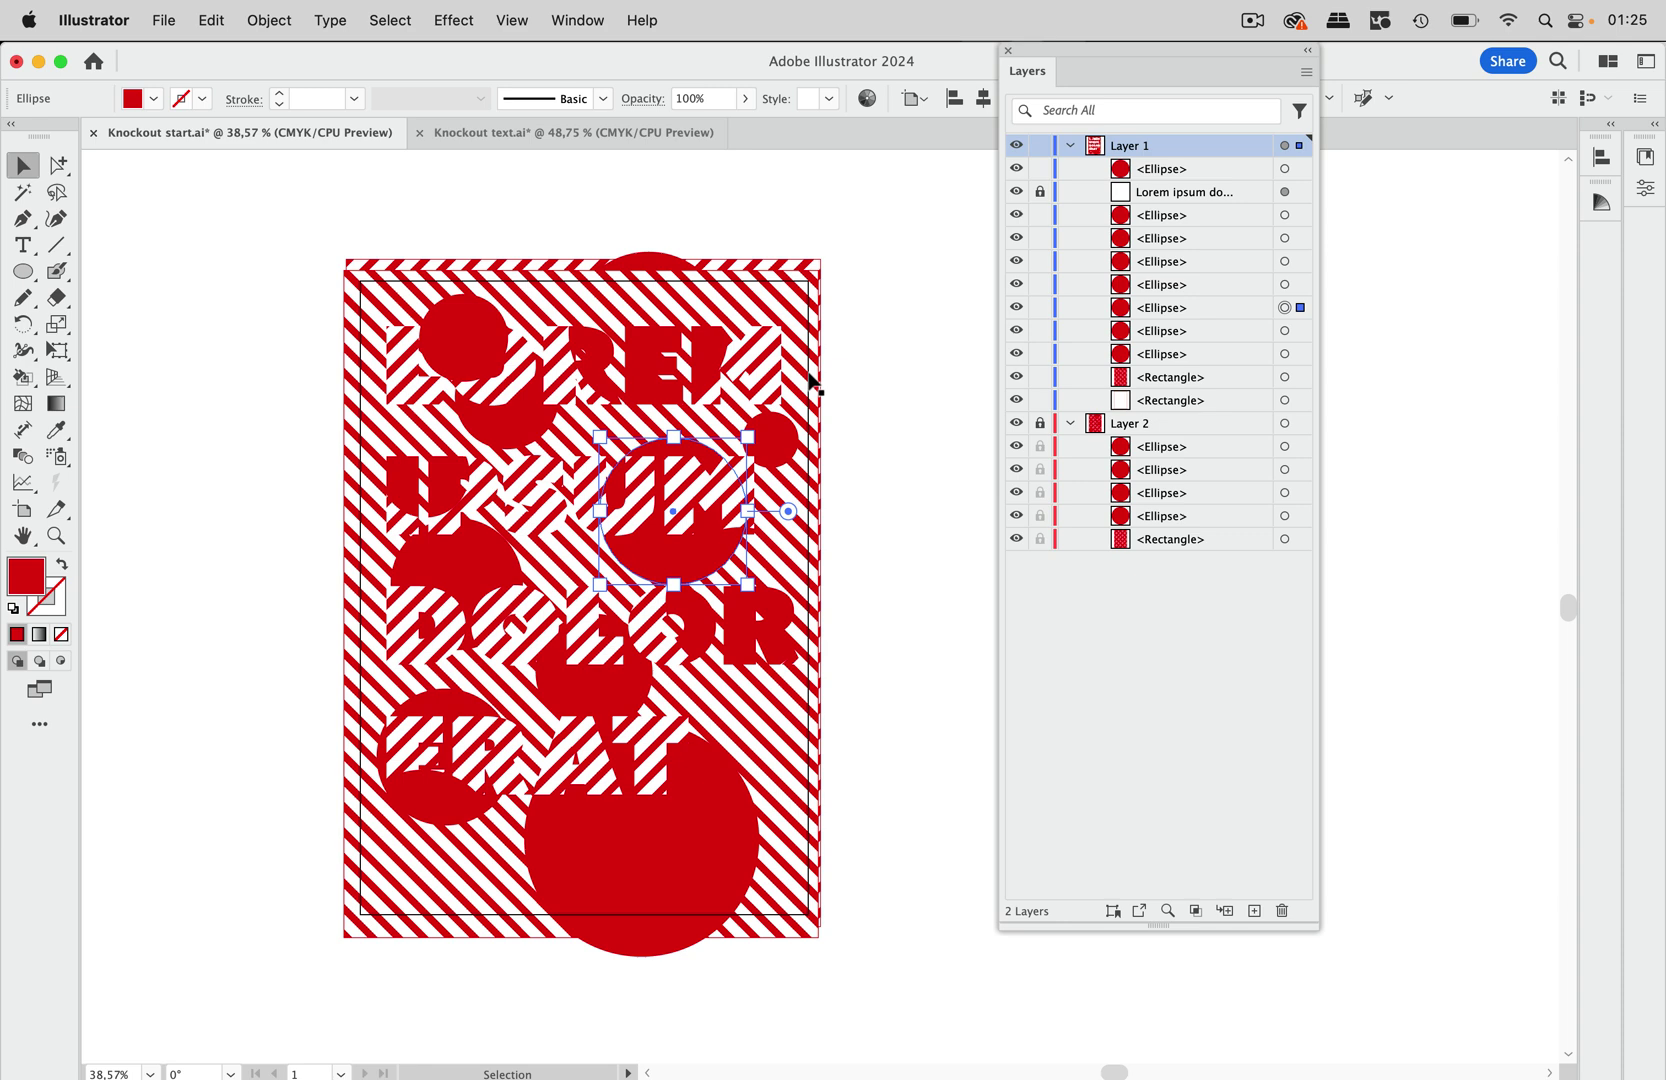
Lock Layer 1, unlock Layer 2, and shift Layer 2's top-centre background circle upward.
left_click(1040, 147)
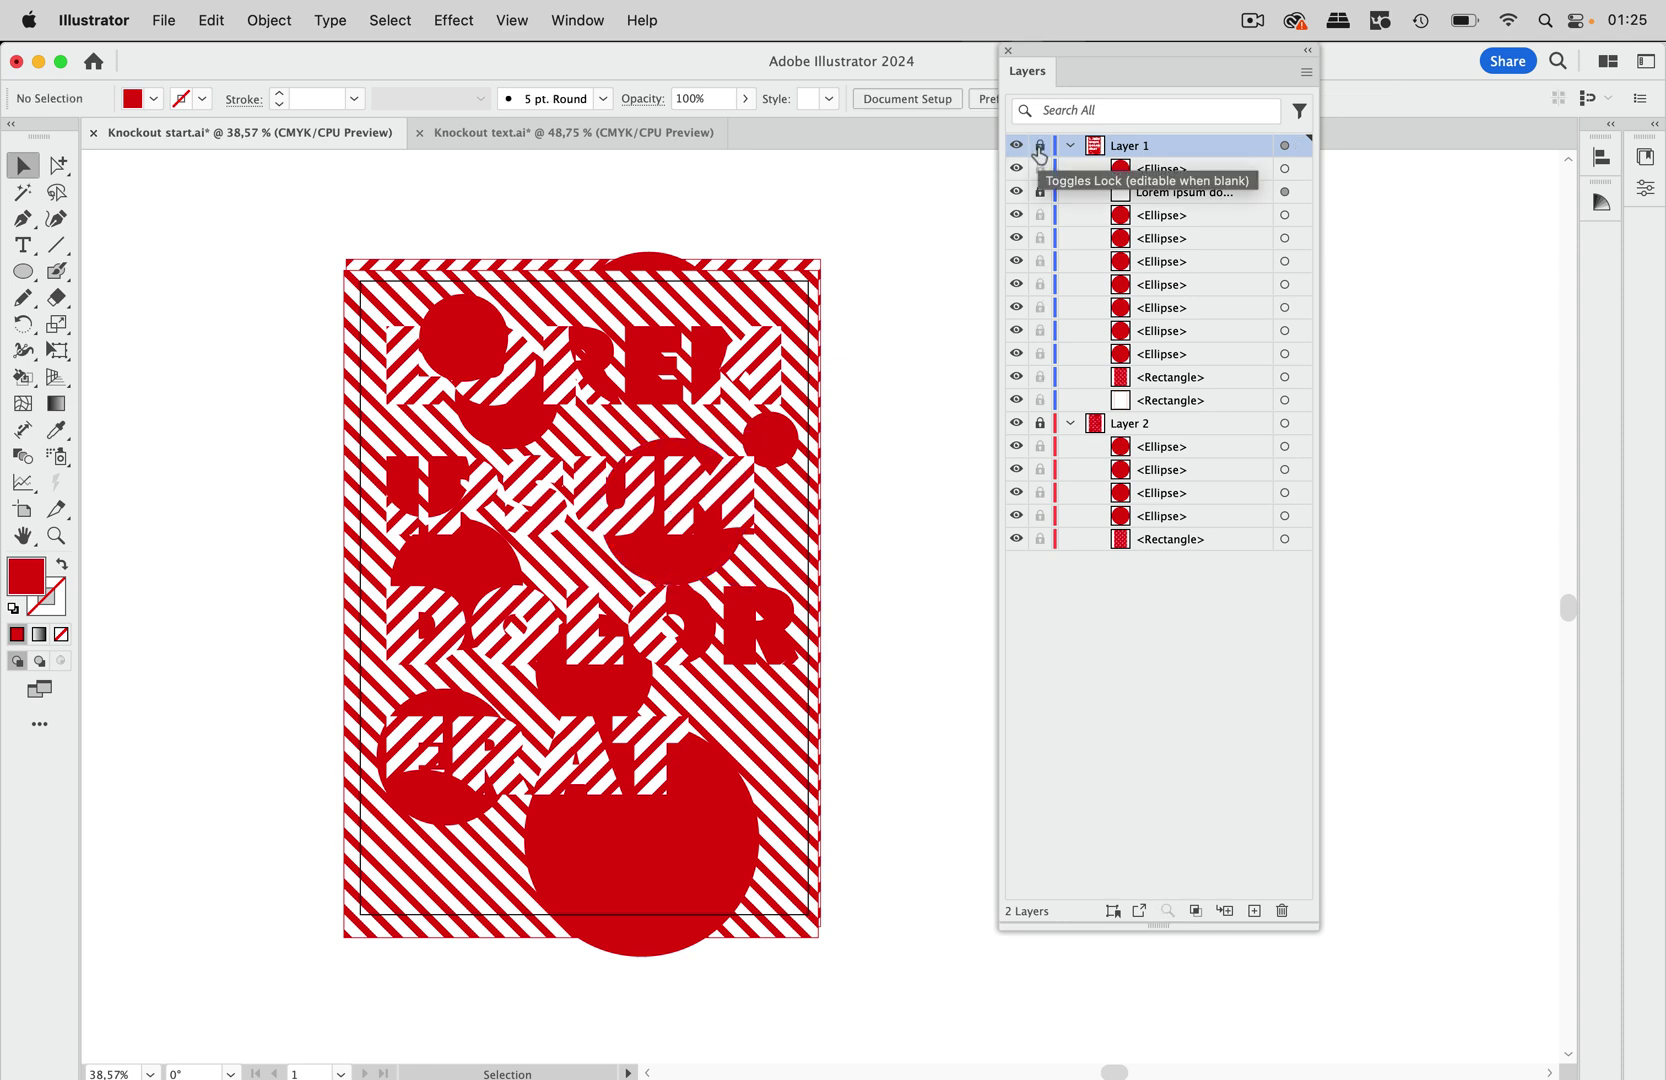
left_click(1040, 424)
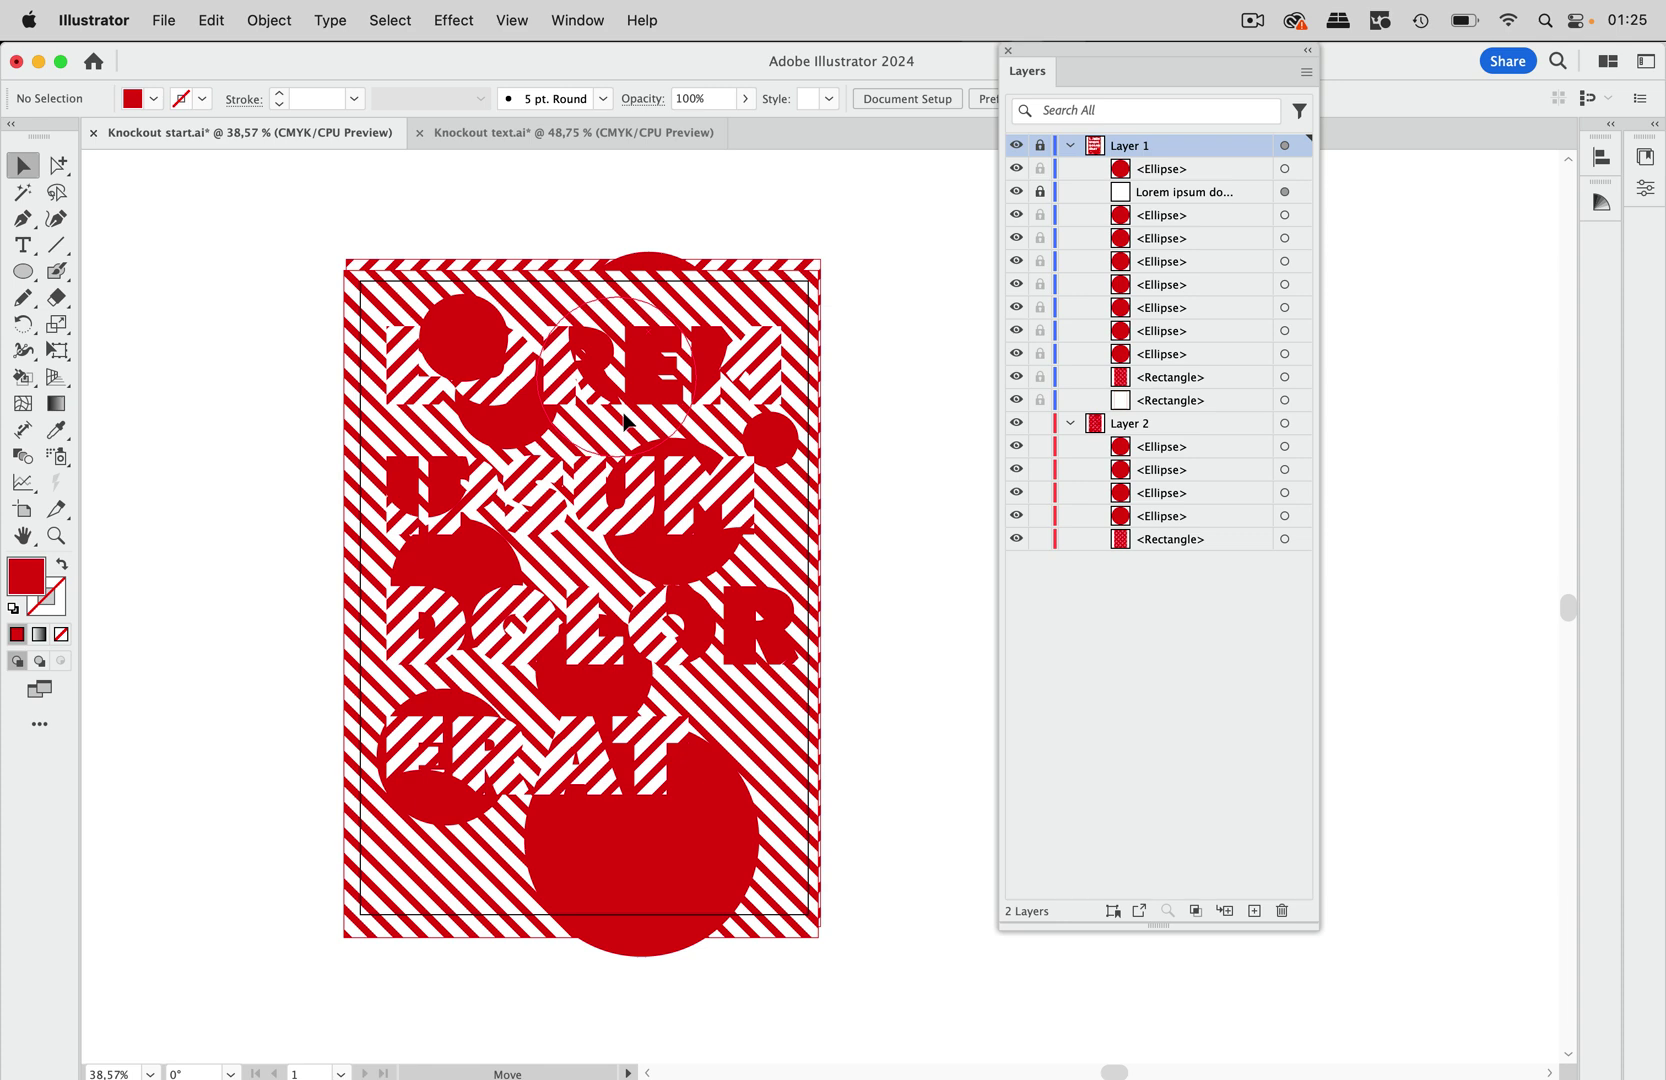
left_click_drag(659, 378, 657, 348)
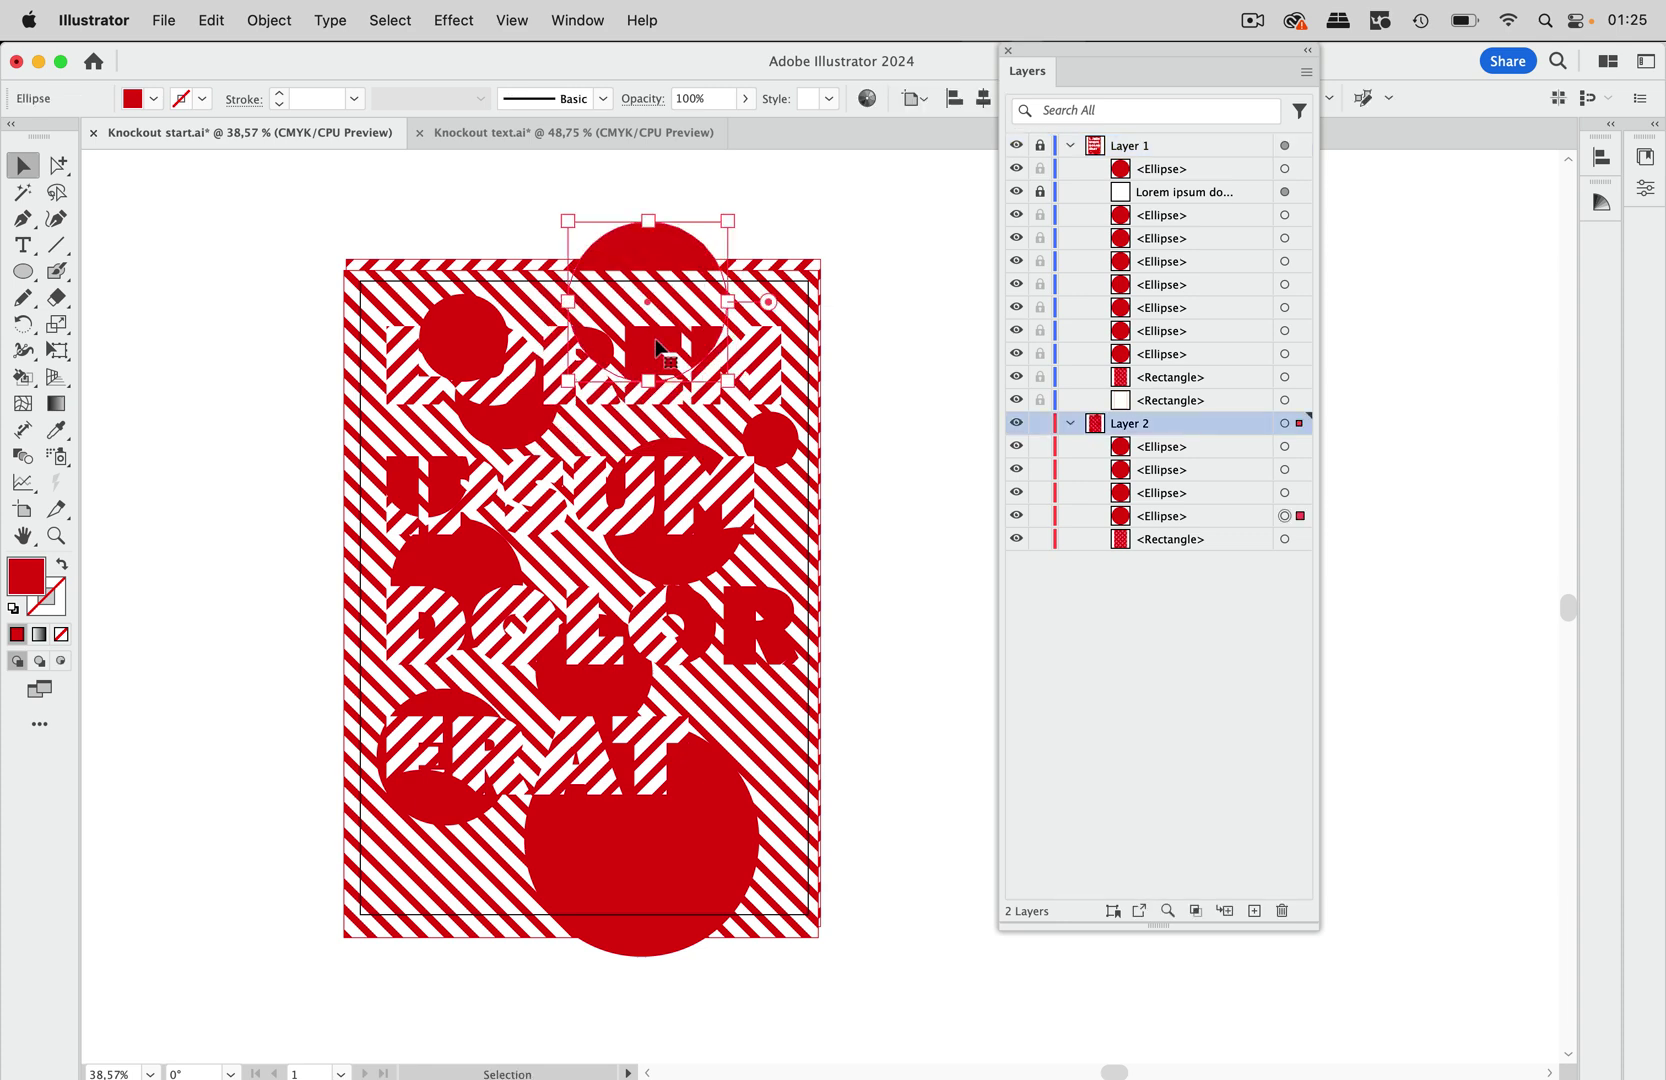